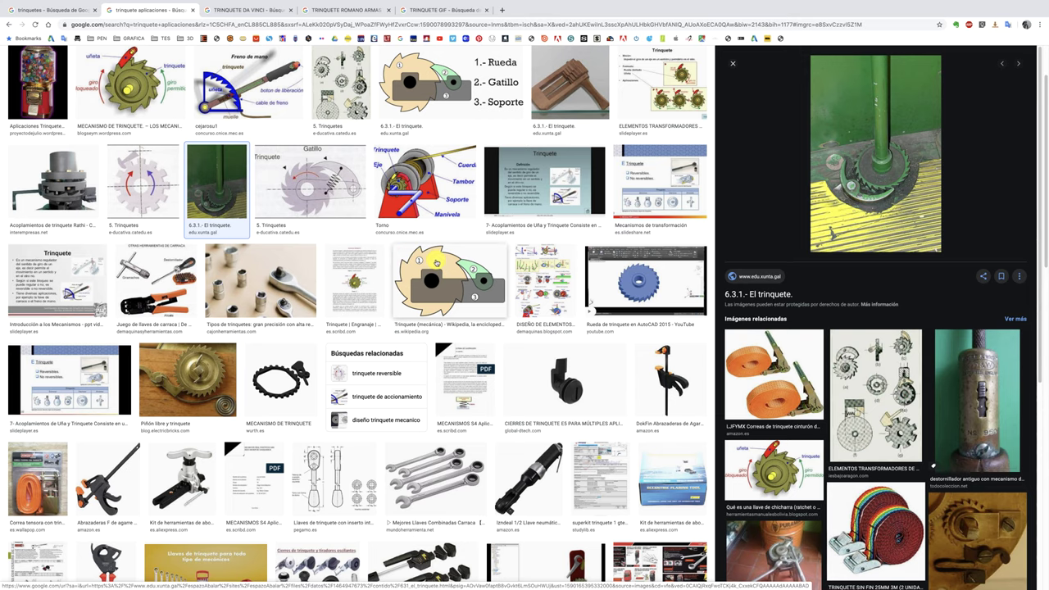
- Preview the Rueda/Gatillo/Soporte, Torno, Wikipedia and Taller de Robótica ratchet images
scroll(437, 263, "up", 1)
left_click(441, 162)
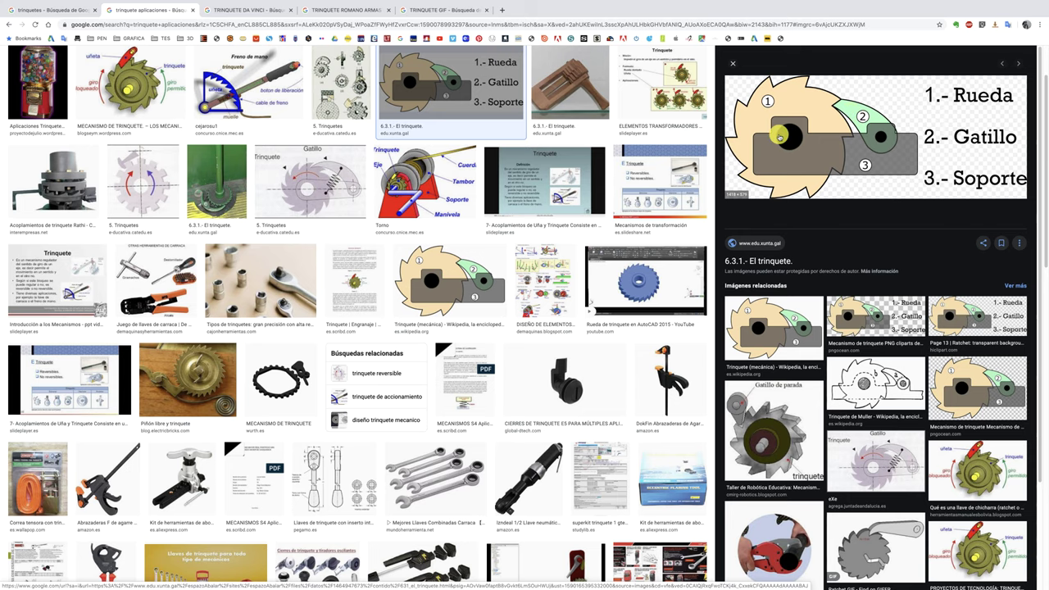
left_click_drag(779, 136, 517, 209)
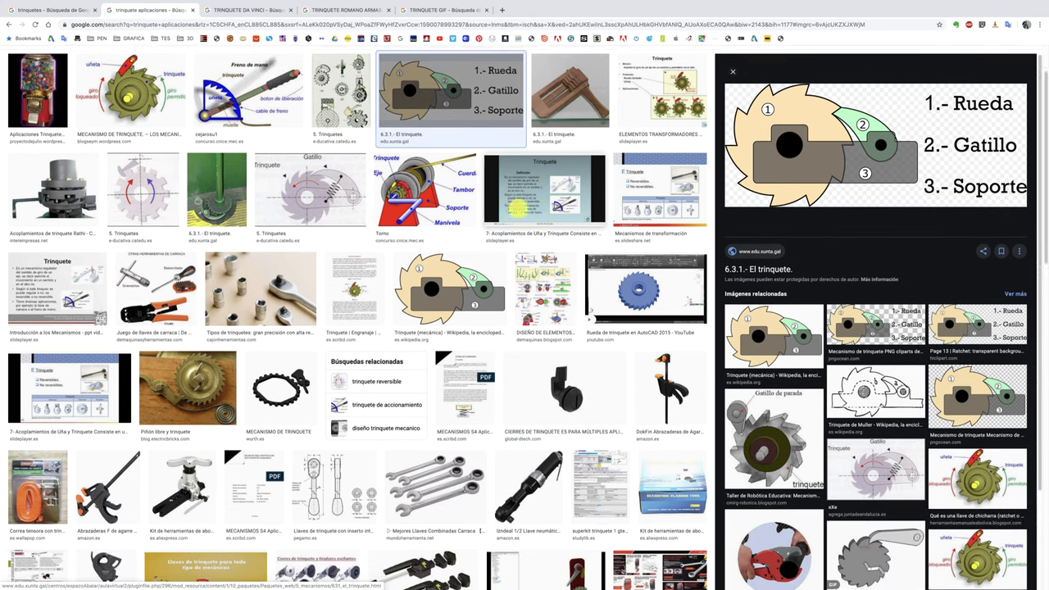
left_click(422, 189)
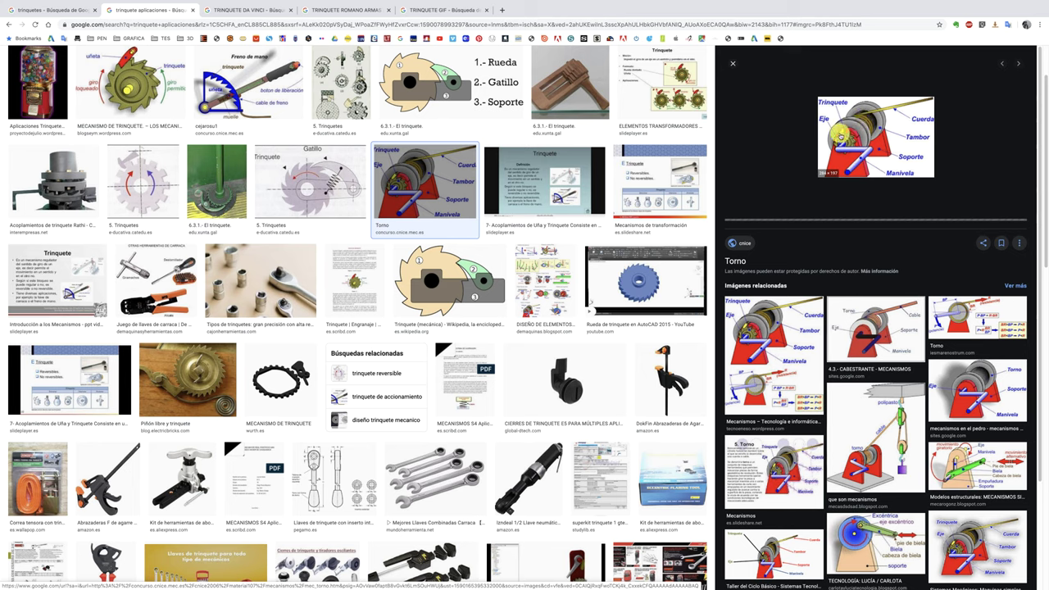
left_click(443, 292)
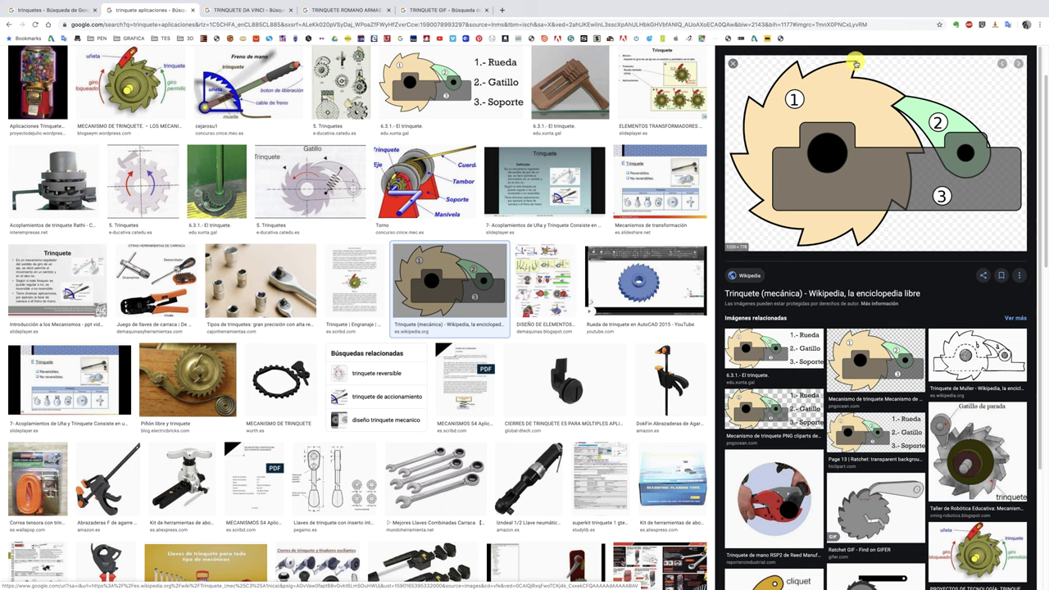
left_click(983, 437)
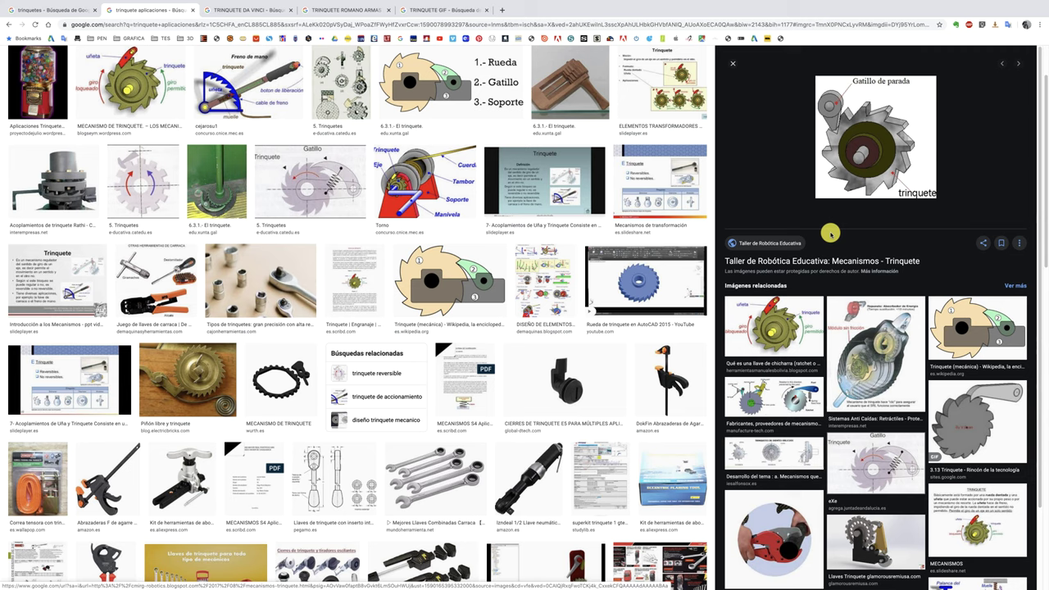
mouse_move(875, 136)
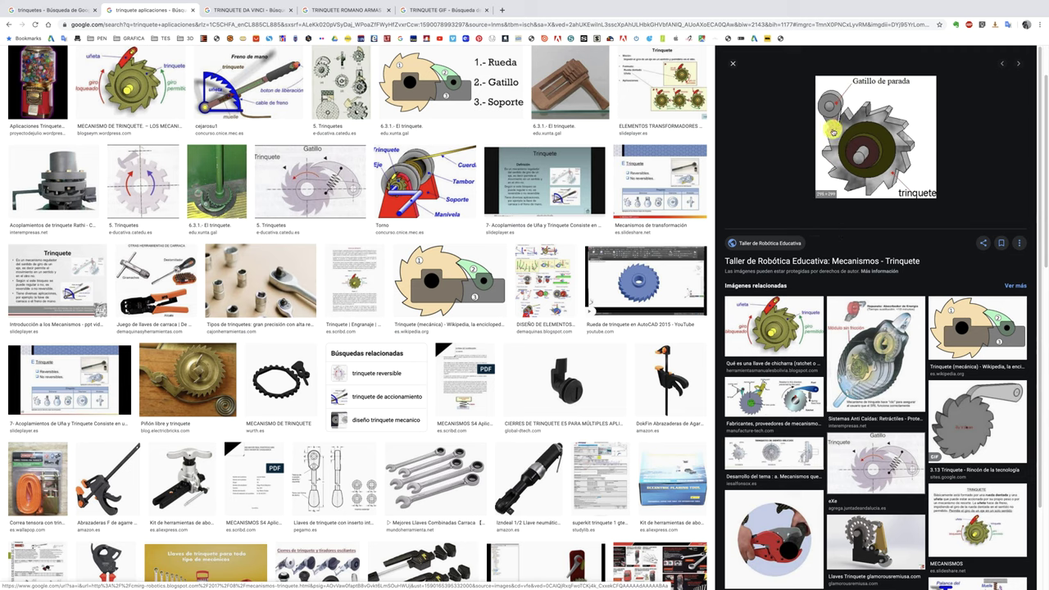
- Preview the llave de chicharra, mechanisms chart and 6.3.1 El trinquete diagrams
left_click(774, 328)
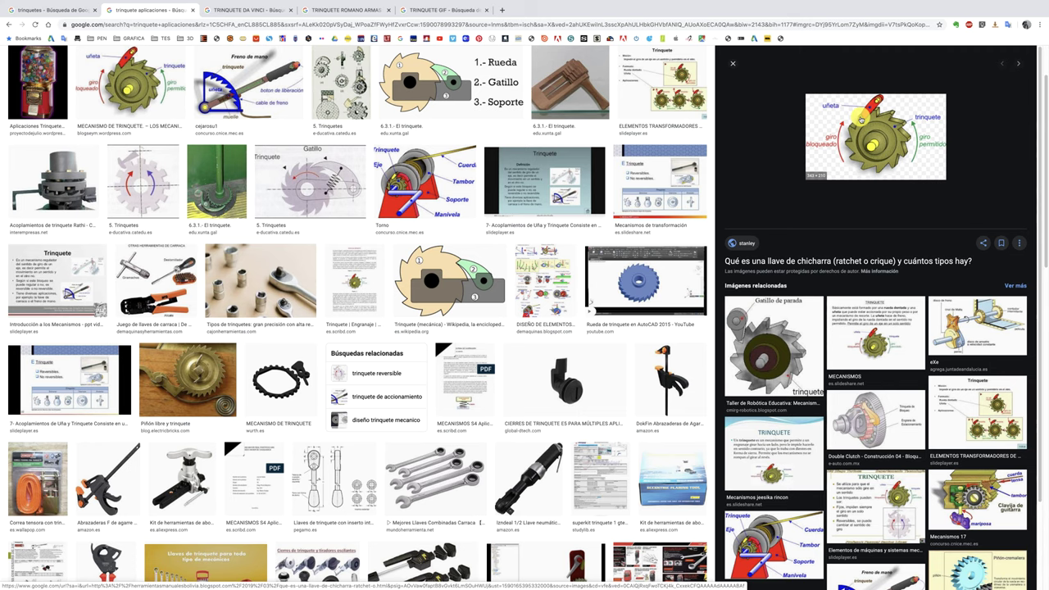
left_click(538, 285)
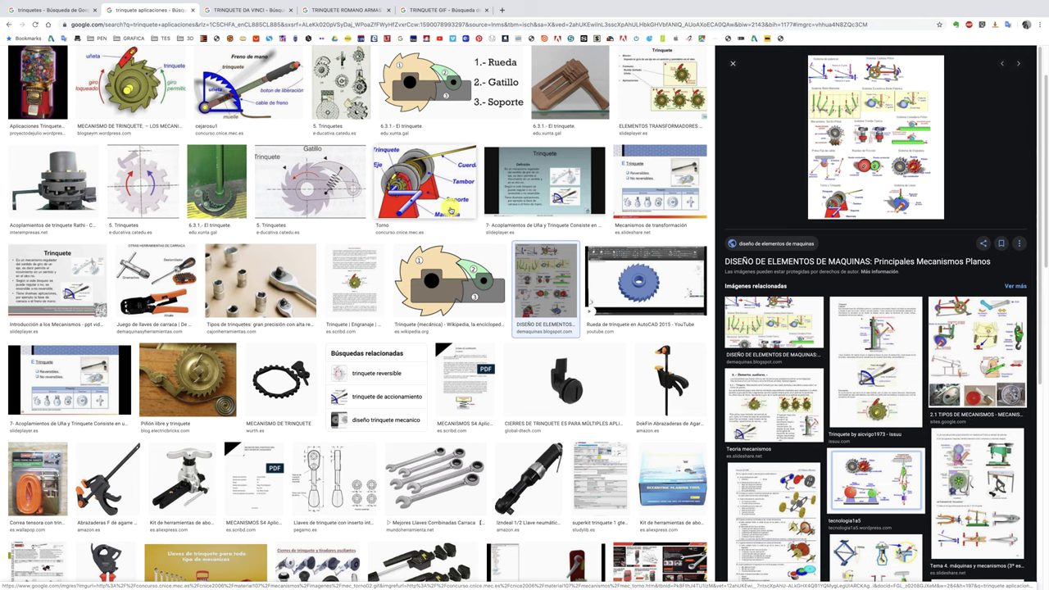
left_click(447, 86)
- Compare the DA VINCI, ROMANO and GIF results, then preview the Da Vinci catapult drawing
left_click(246, 10)
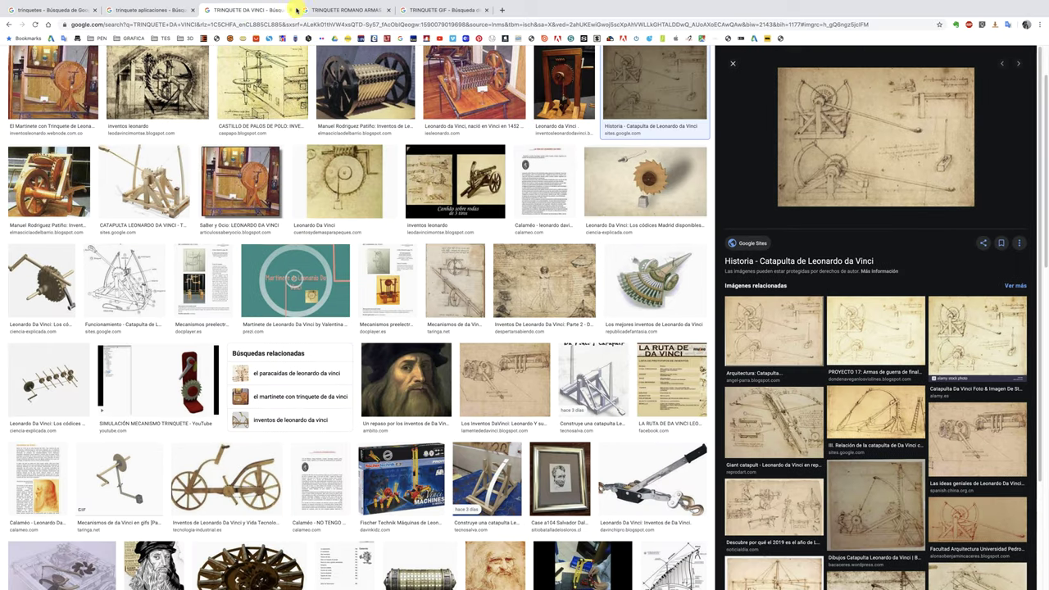
left_click(345, 10)
left_click(427, 10)
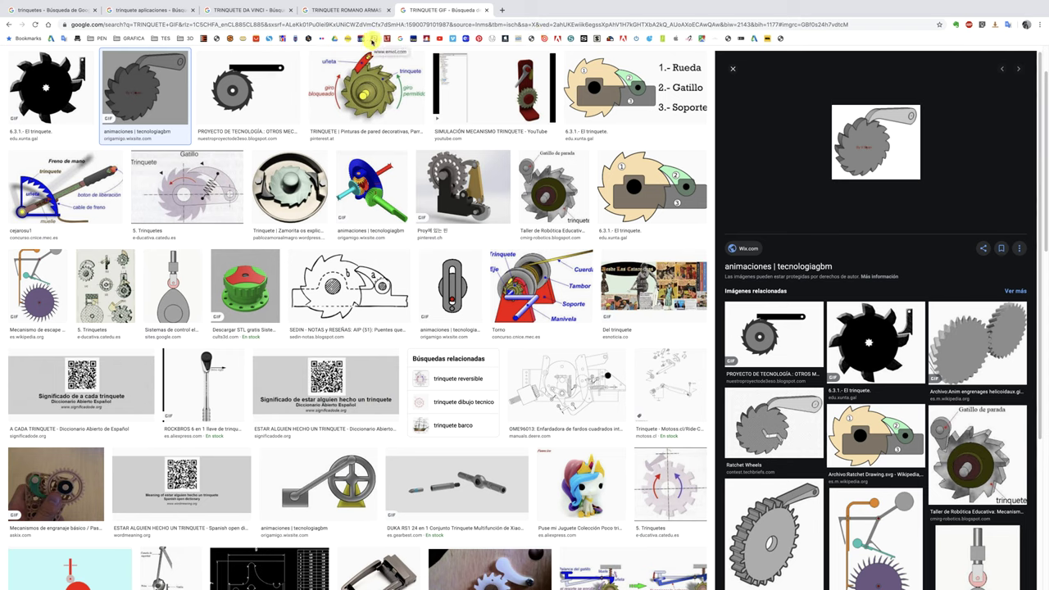
left_click(250, 12)
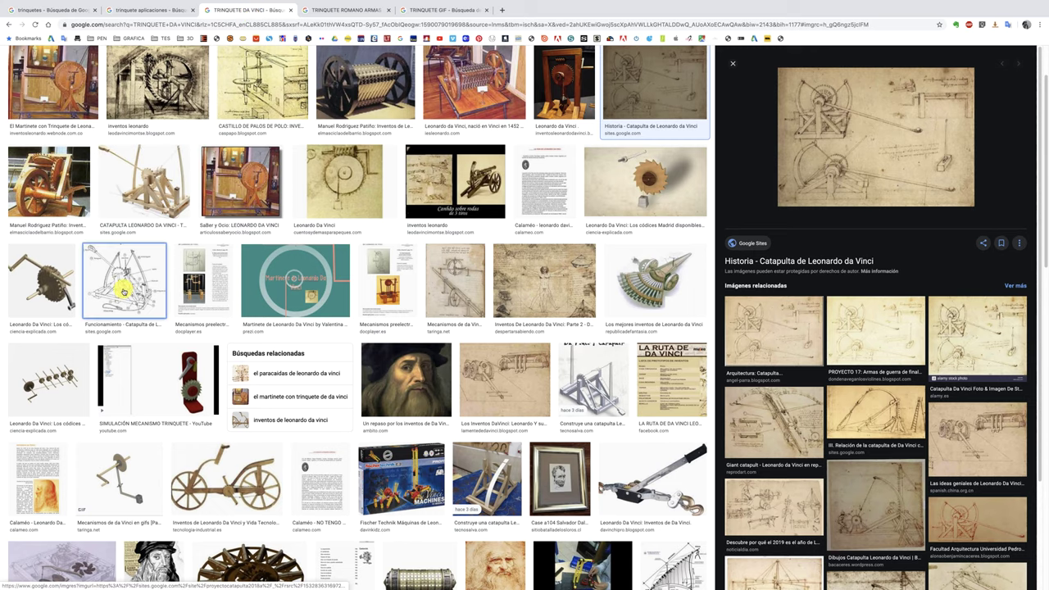
left_click(123, 294)
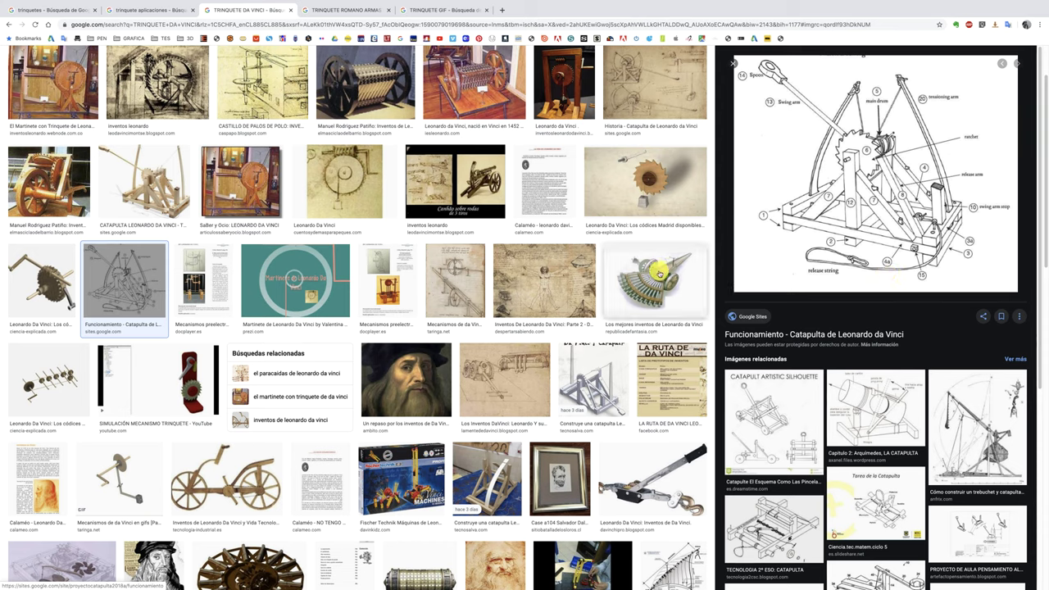
- Preview the La Balista and siege-weapon 3D render images, then return to Fusion 360
left_click(347, 10)
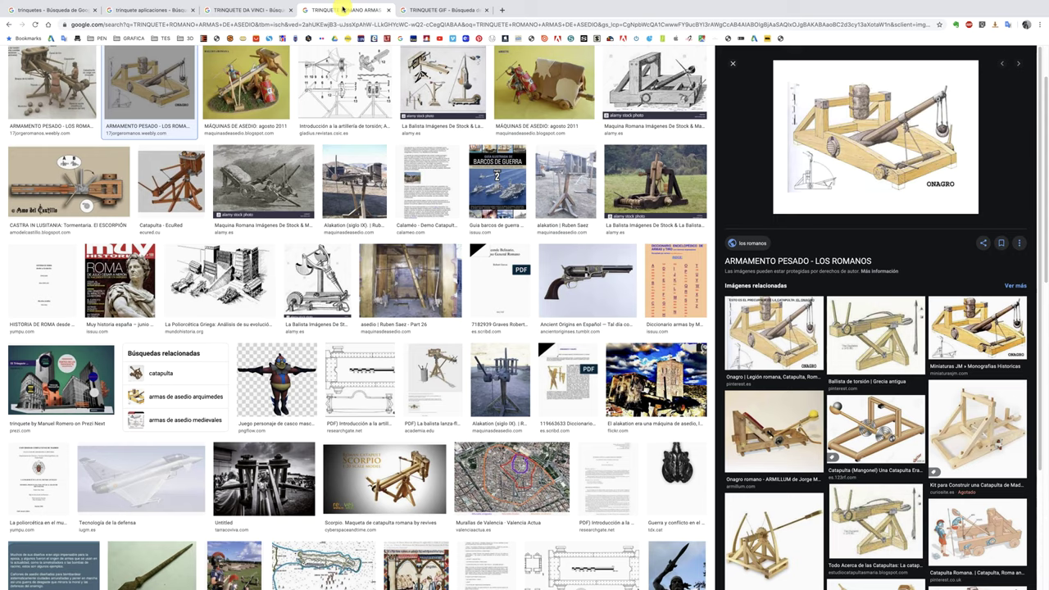
left_click(437, 91)
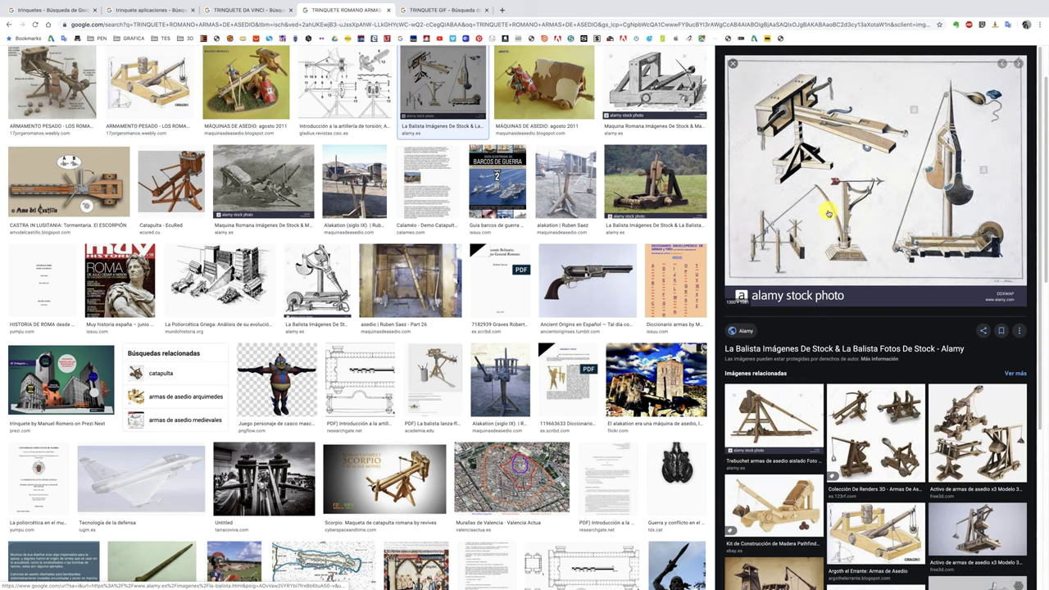
left_click(894, 428)
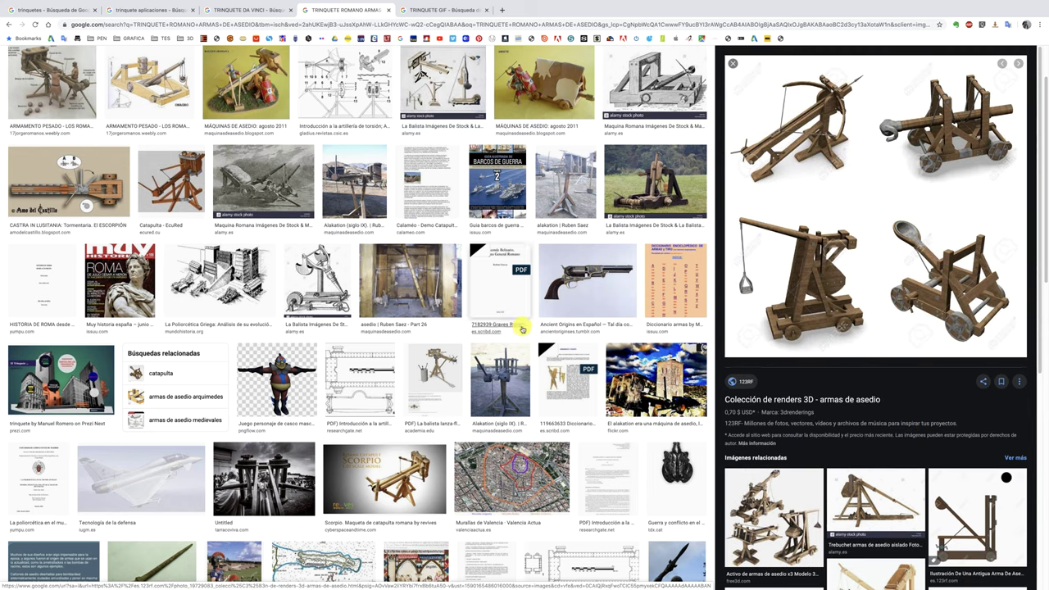
left_click(407, 288)
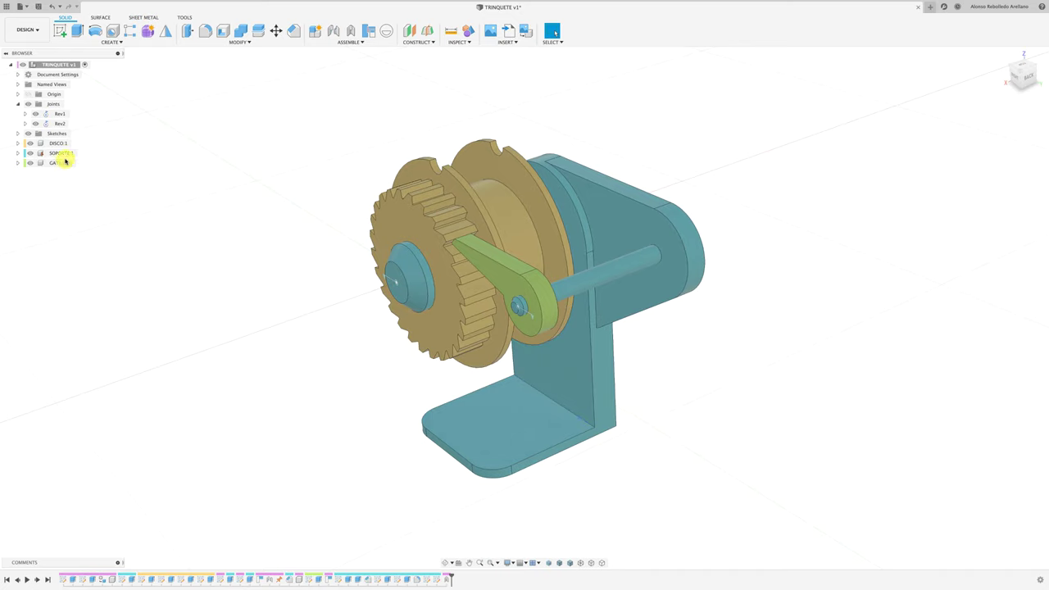
- Check SOPORTE:1 and DISCO:1, orbit the view, and rotate the disc on its revolute joint
left_click(64, 154)
left_click(61, 145)
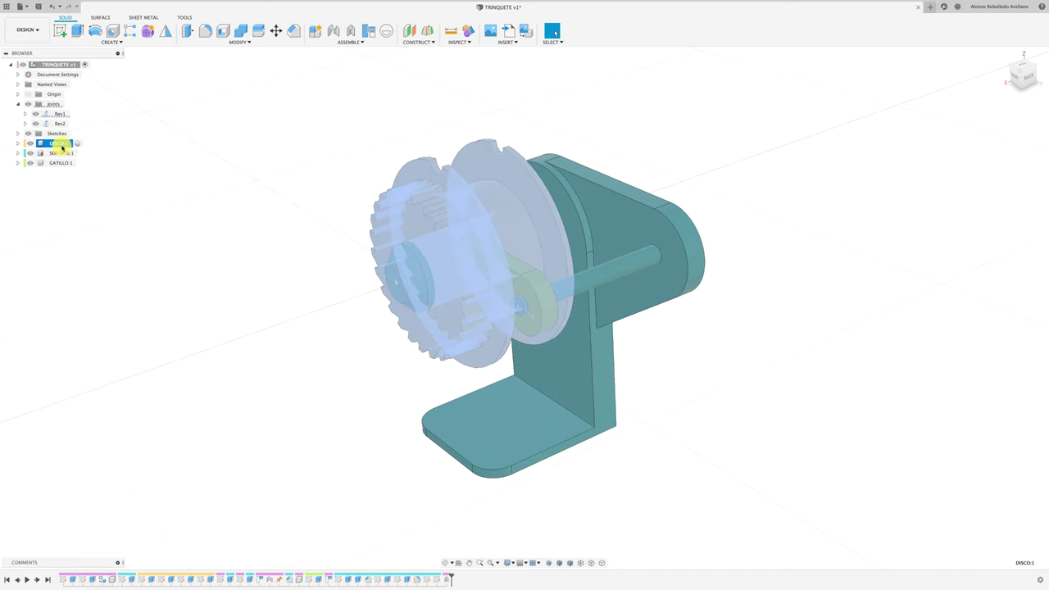
left_click(66, 164)
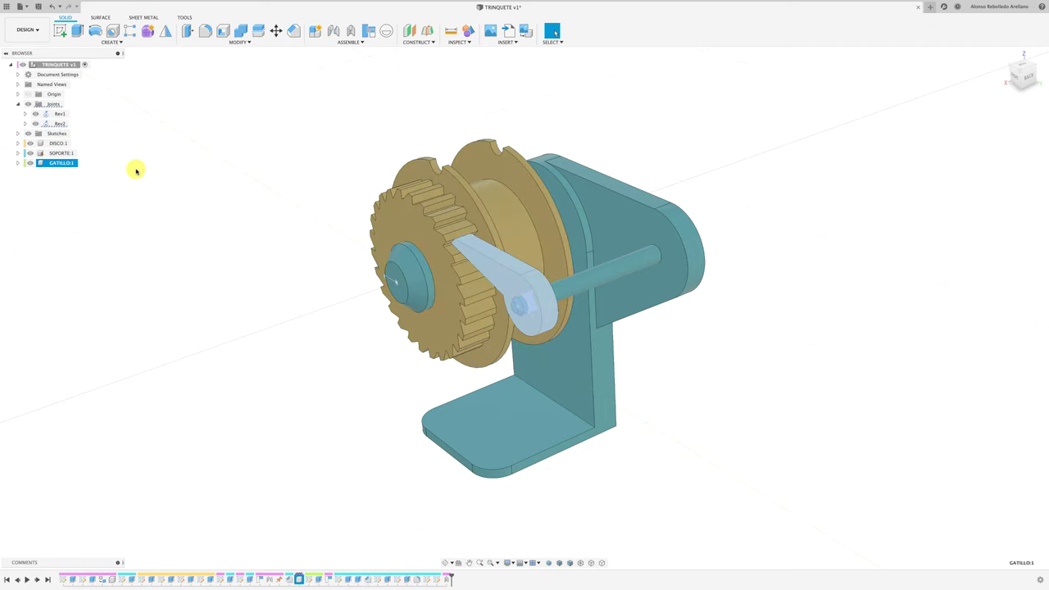
mouse_move(162, 158)
middle_mouse_down("shift")
mouse_move(243, 159)
mouse_move(445, 199)
mouse_move(320, 187)
mouse_move(468, 183)
mouse_move(349, 217)
middle_mouse_up("shift")
left_click(373, 193)
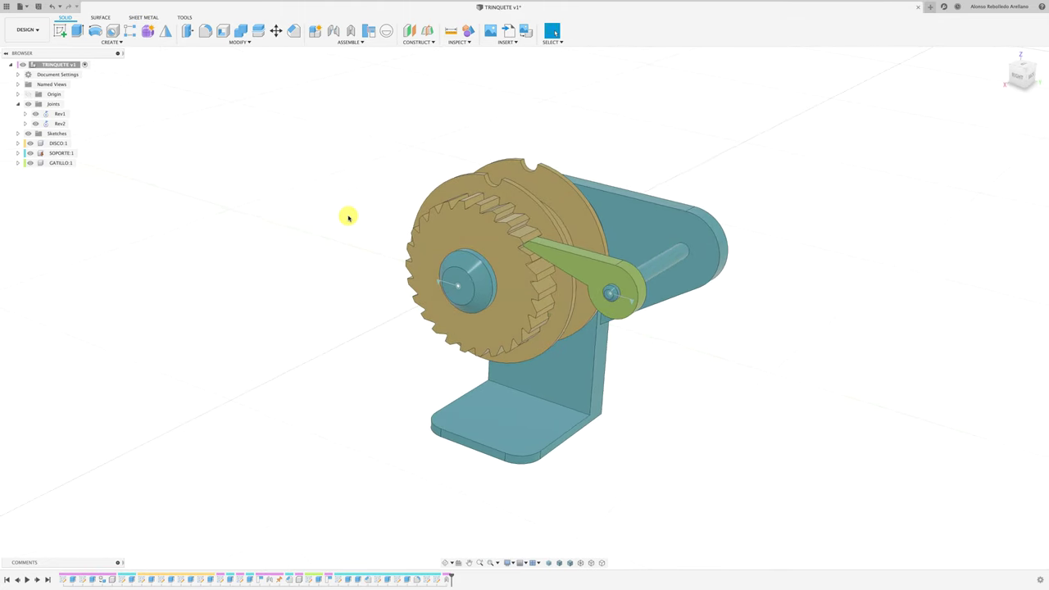
mouse_move(462, 230)
left_mouse_down()
mouse_move(436, 241)
mouse_move(475, 229)
mouse_move(429, 250)
mouse_move(429, 307)
mouse_move(456, 310)
mouse_move(438, 244)
mouse_move(462, 232)
mouse_move(438, 243)
mouse_move(491, 308)
mouse_move(479, 241)
left_mouse_up()
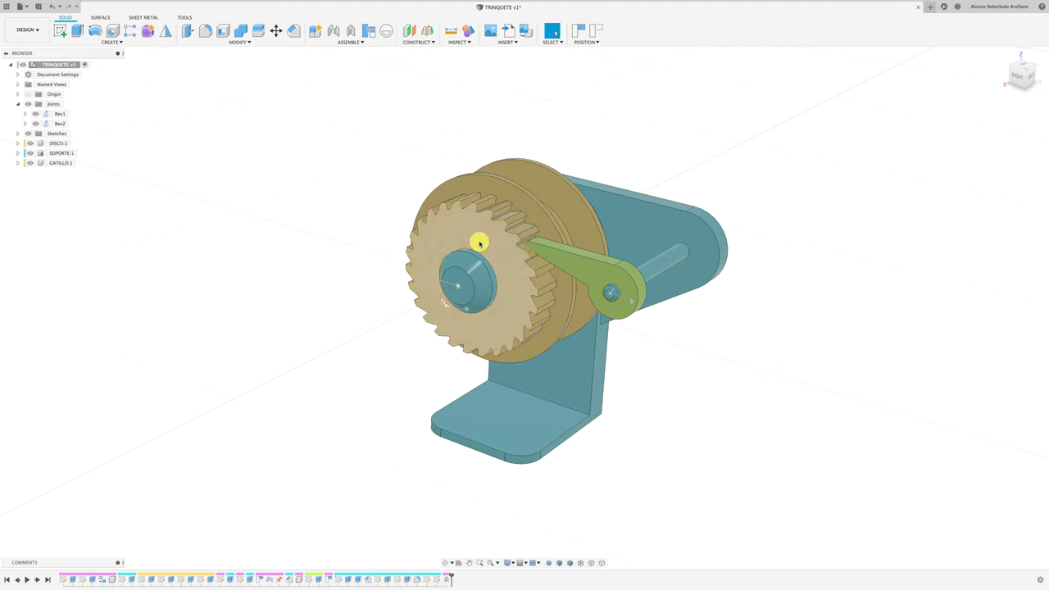
- Capture the moved positions without creating a joint, then swing the GATILLO pawl onto the teeth
left_click(351, 42)
left_click(319, 60)
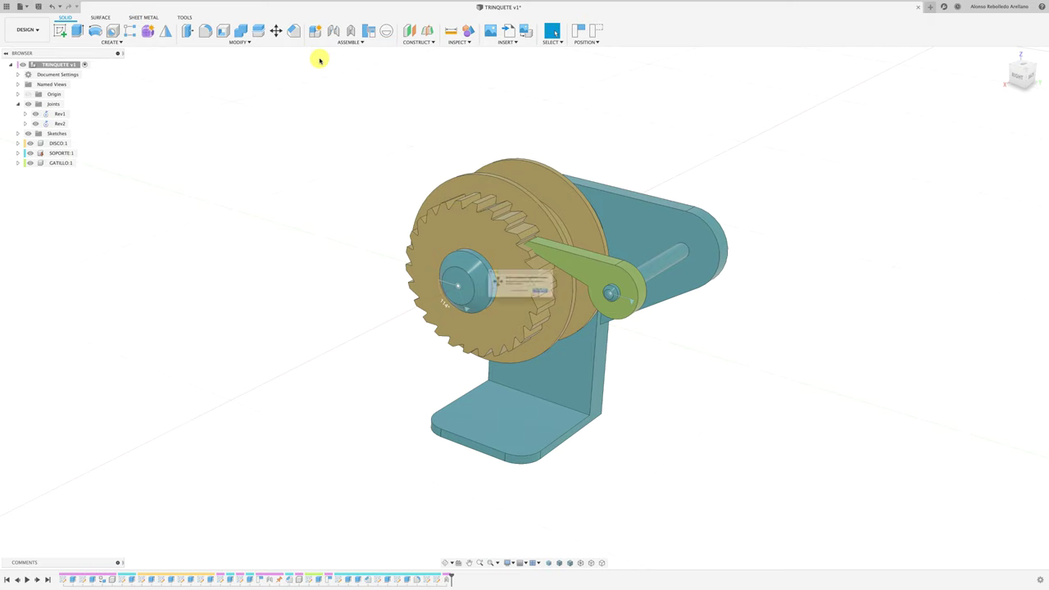
left_click(528, 301)
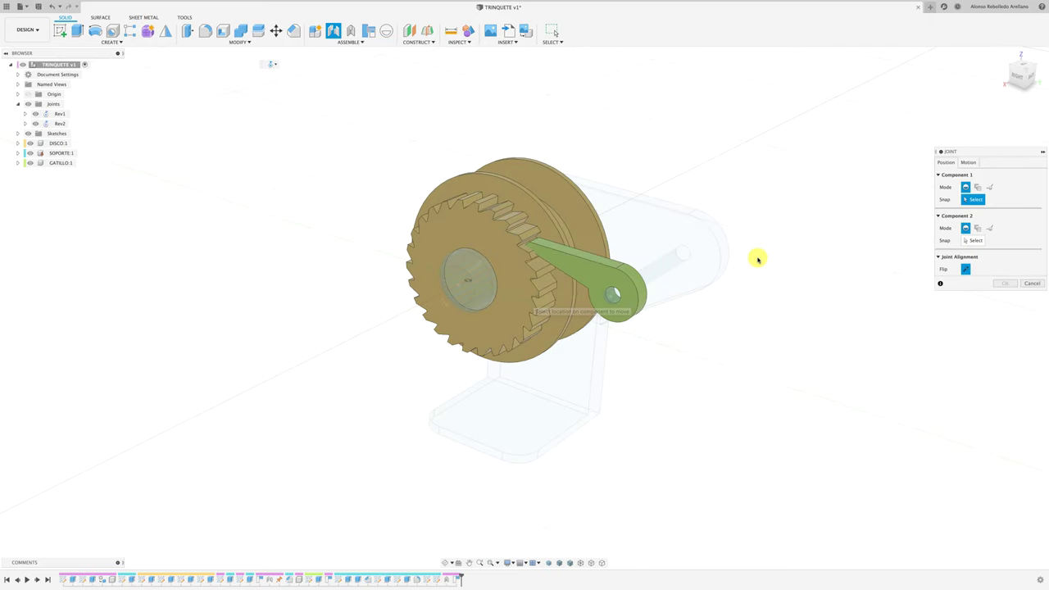
left_click(963, 164)
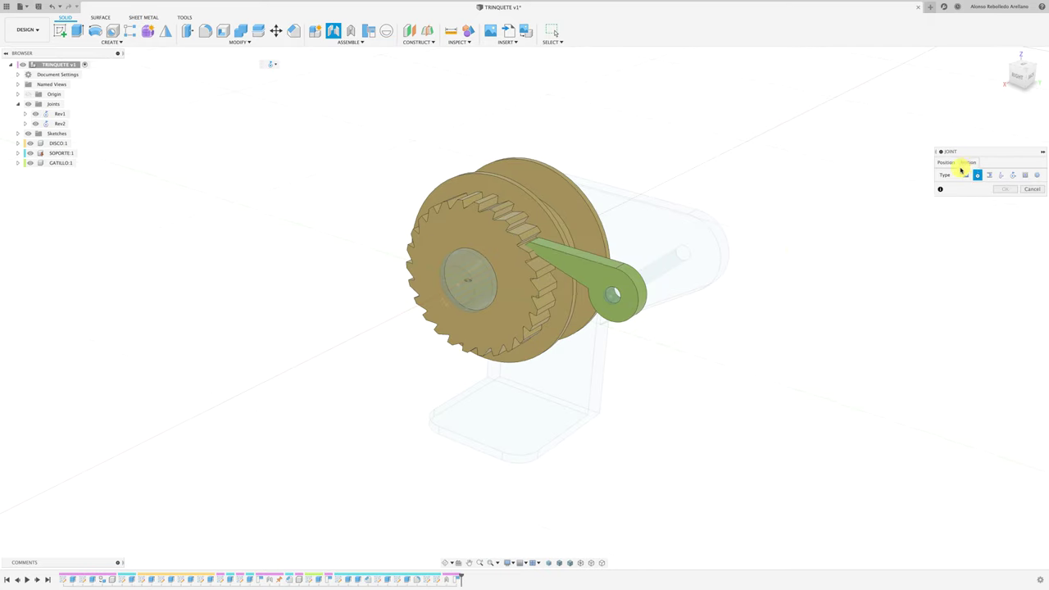
left_click(1038, 191)
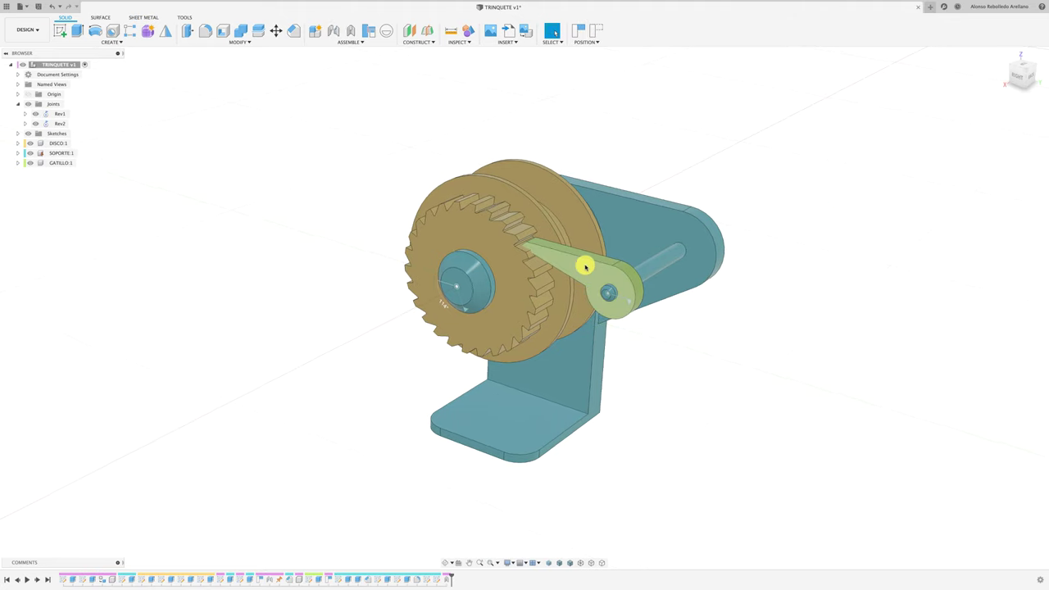
mouse_move(585, 267)
left_mouse_down()
mouse_move(608, 259)
mouse_move(597, 267)
left_mouse_up()
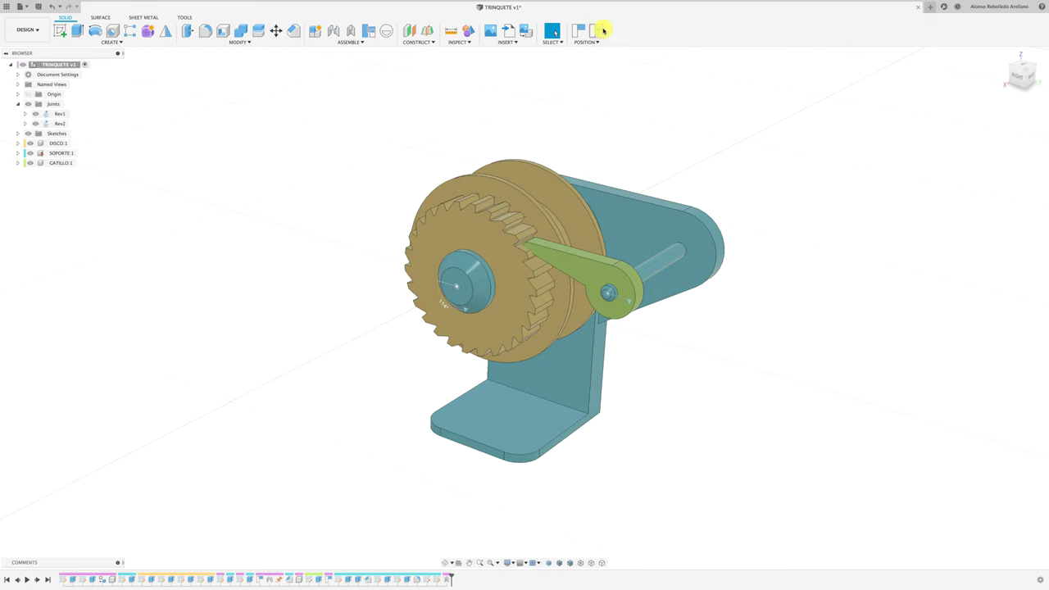
- In the Right view, swing the pawl up and spin the disc, then return to Home view
left_click(1024, 78)
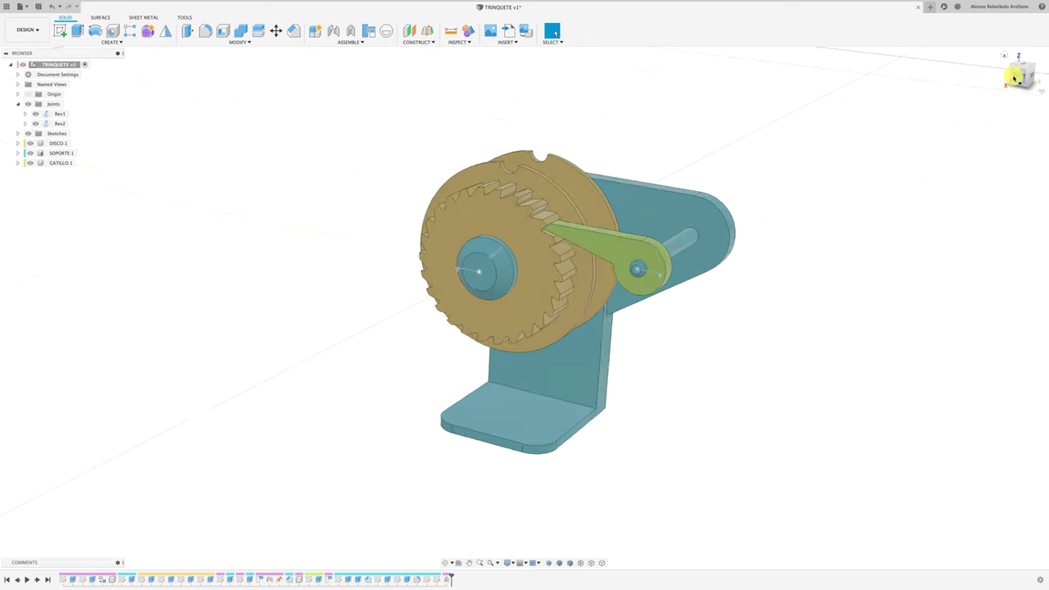
scroll(662, 170, "up", 3)
scroll(637, 164, "up", 3)
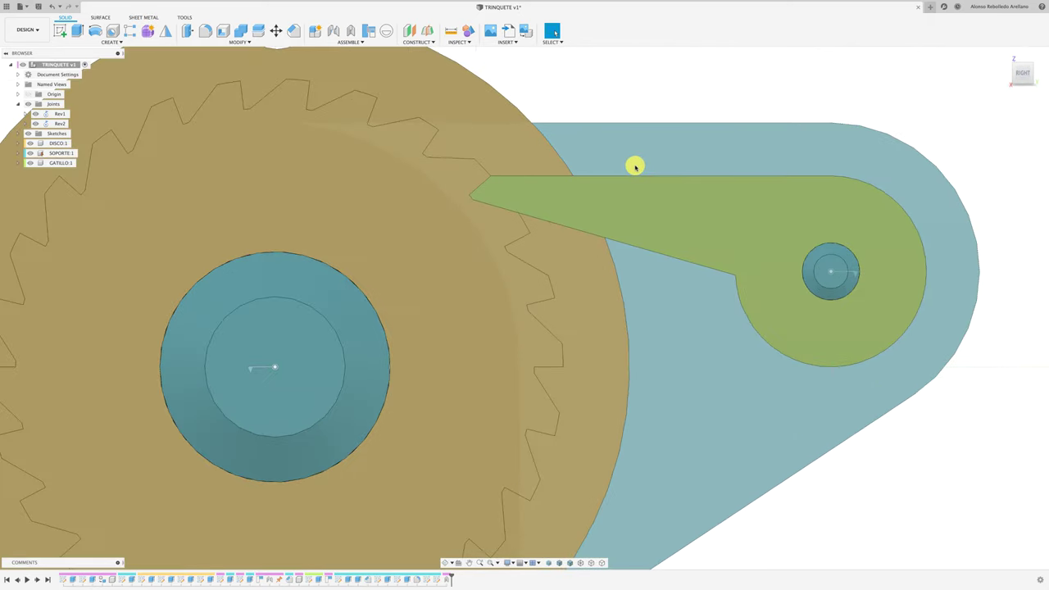
scroll(634, 166, "up", 3)
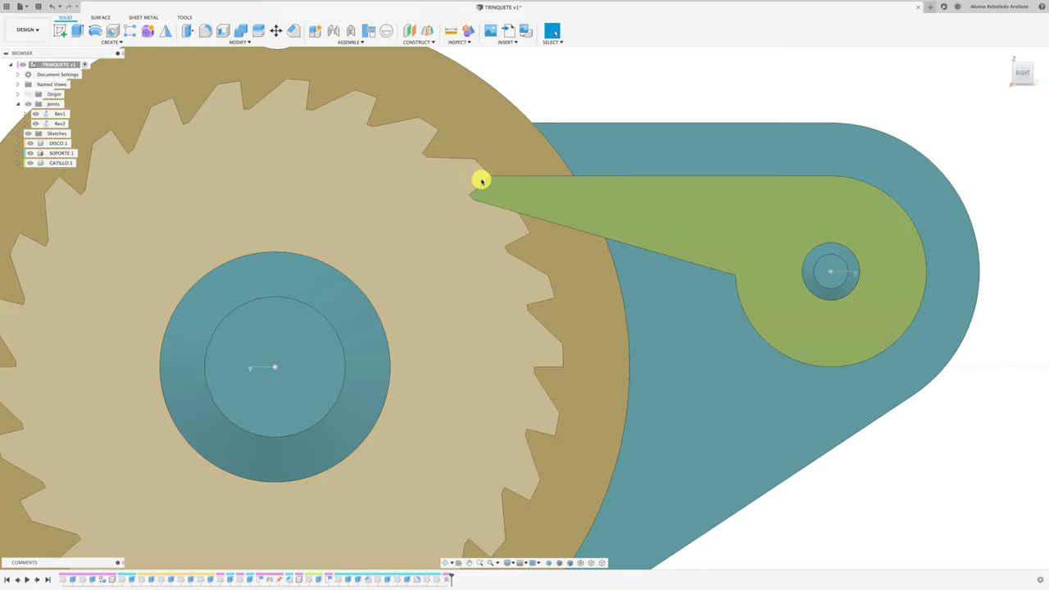
scroll(520, 302, "down", 2)
scroll(519, 303, "down", 1)
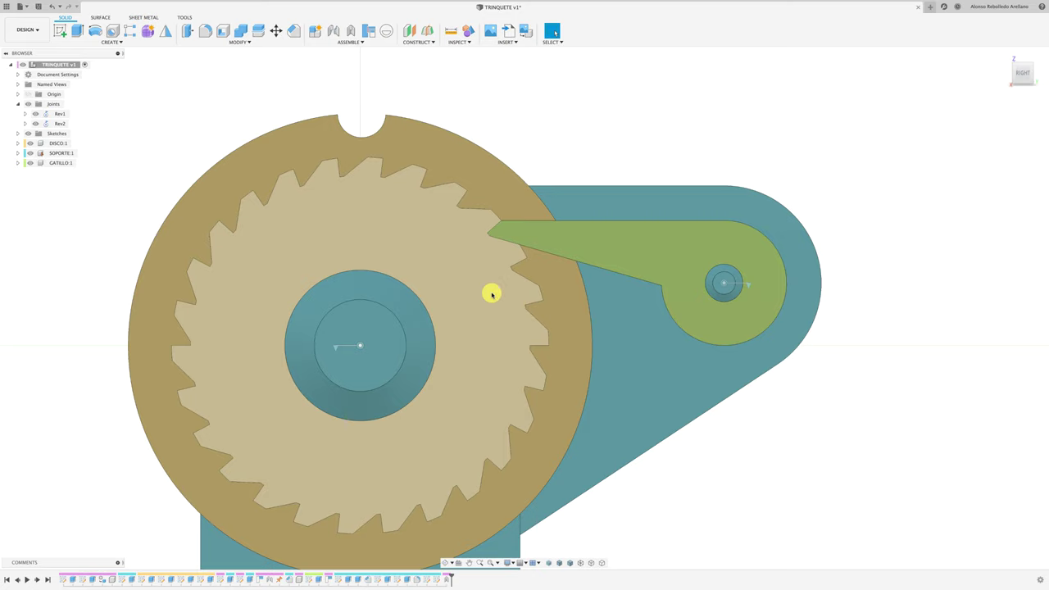
mouse_move(550, 246)
left_mouse_down()
mouse_move(578, 206)
mouse_move(707, 208)
mouse_move(644, 242)
mouse_move(824, 222)
mouse_move(808, 281)
left_mouse_up()
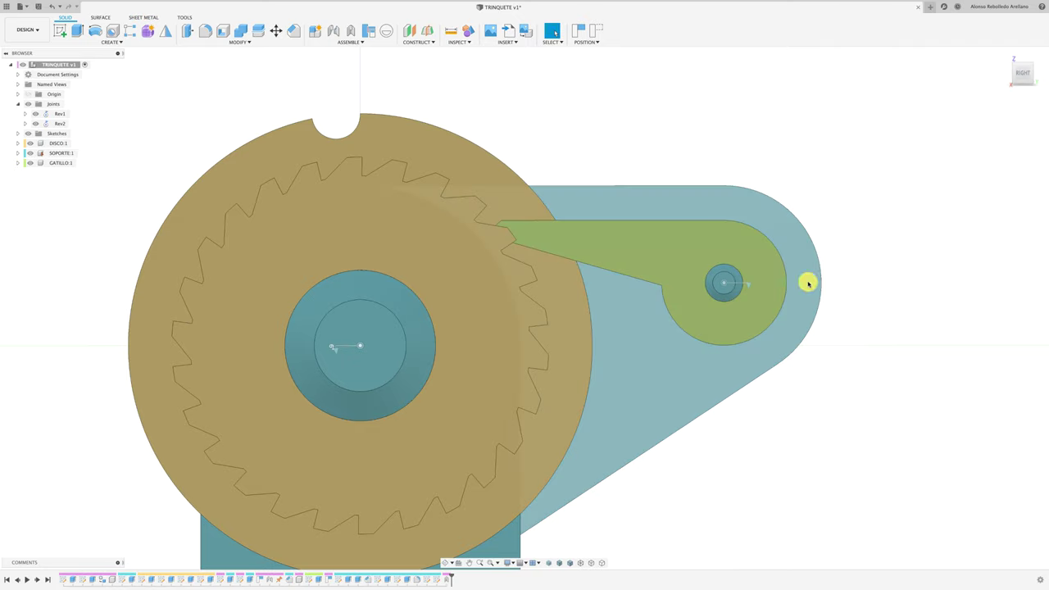
mouse_move(537, 265)
left_mouse_down()
mouse_move(468, 244)
mouse_move(473, 255)
left_mouse_up()
key("F6")
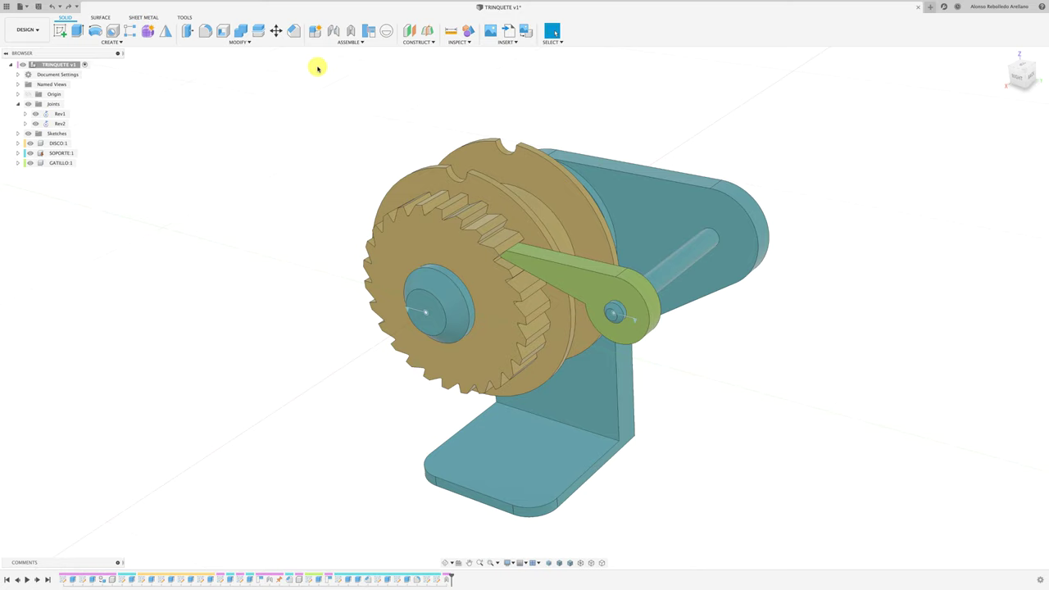
- Enable Contact Sets and pin the command to the Assemble toolbar
left_click(351, 41)
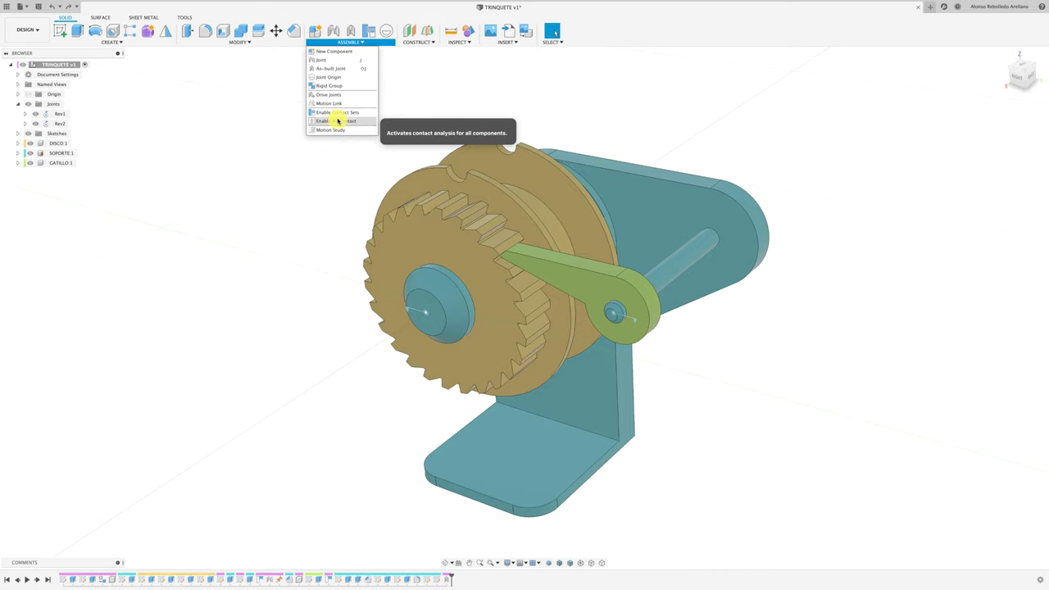
left_click(418, 41)
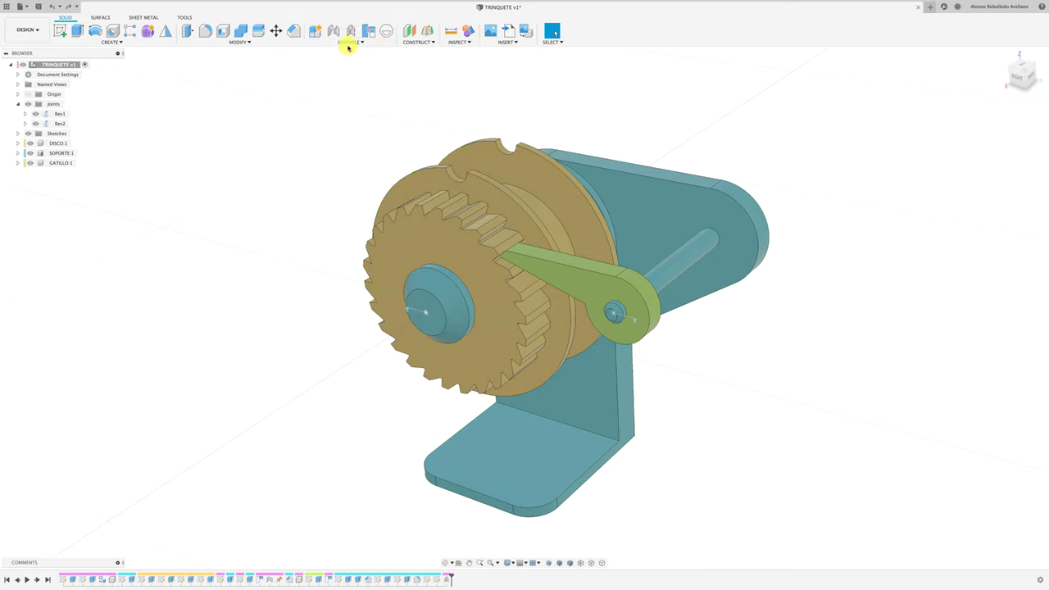
left_click(347, 43)
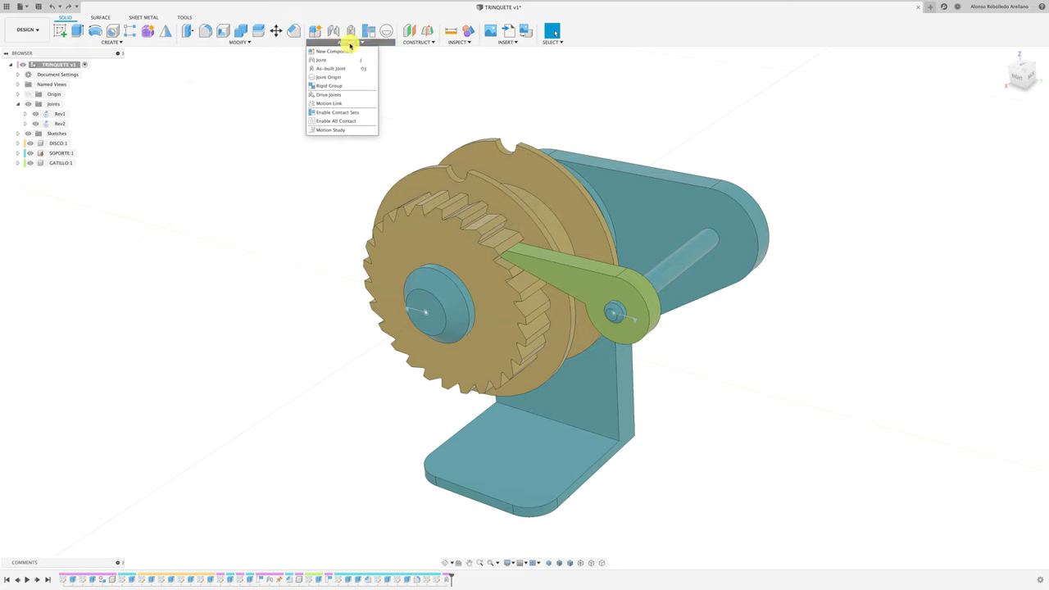
left_click(371, 114)
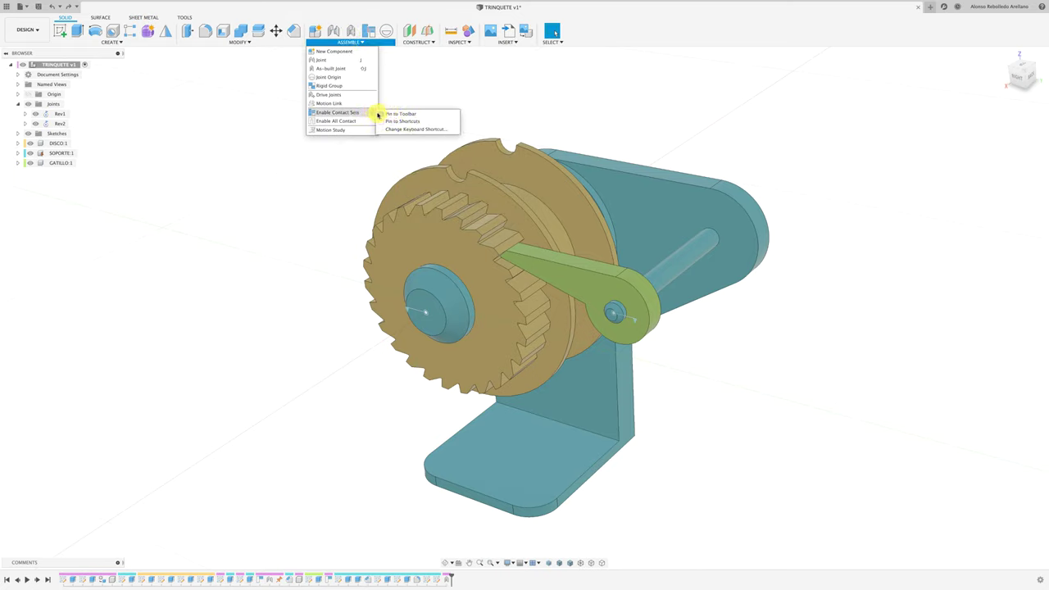
left_click(403, 113)
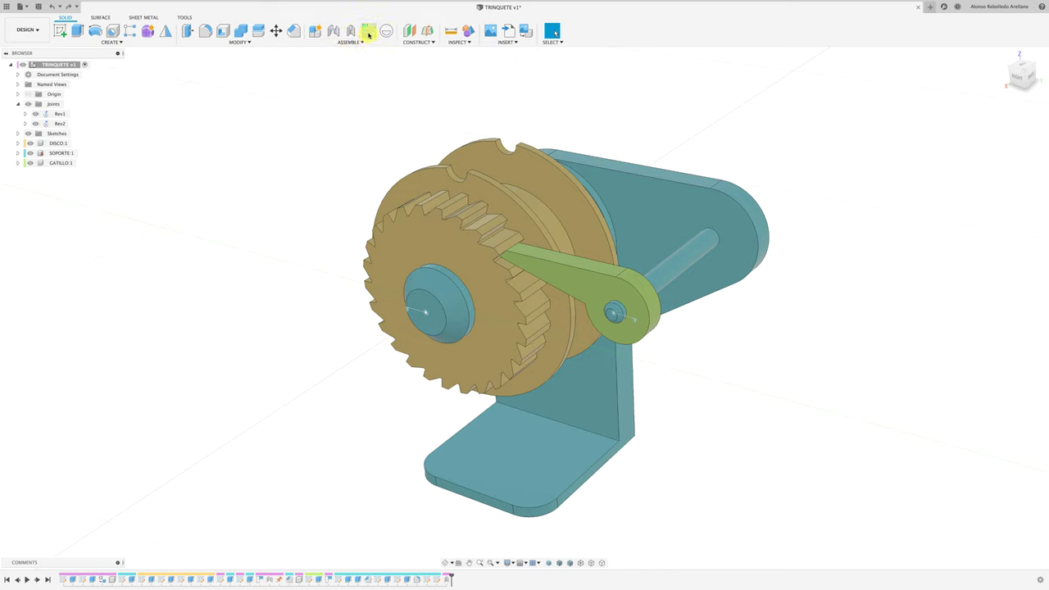
left_click(369, 34)
- Create a new contact set containing the toothed disc and the pawl
left_click(65, 94)
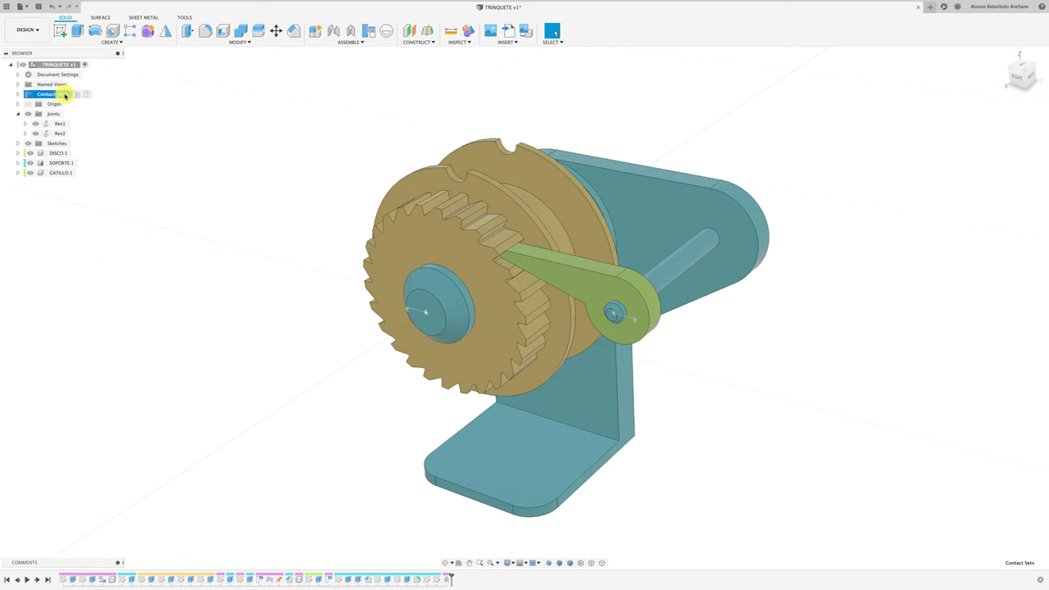
right_click(66, 94)
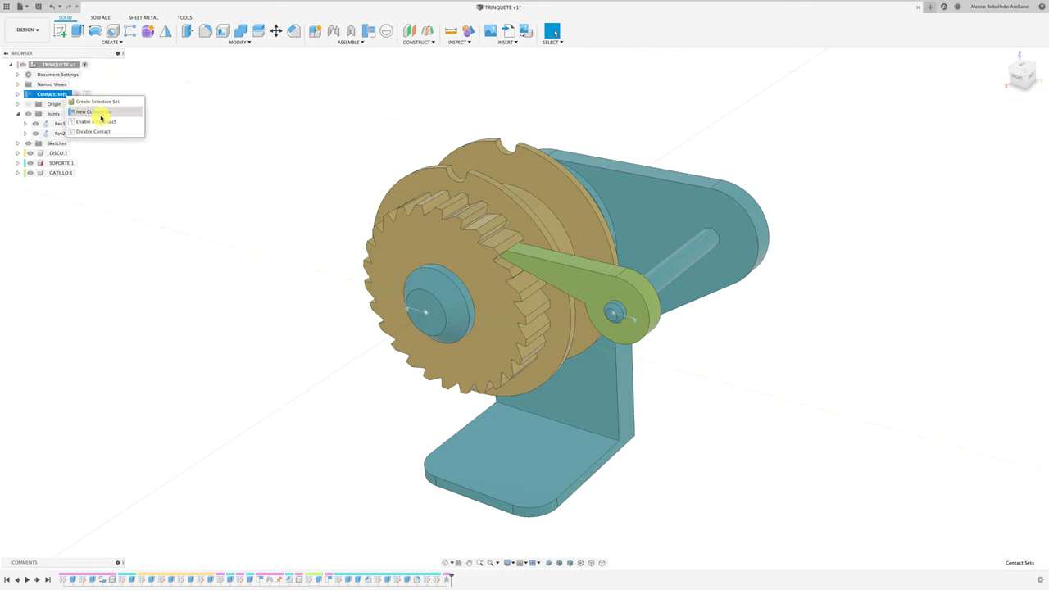
left_click(101, 112)
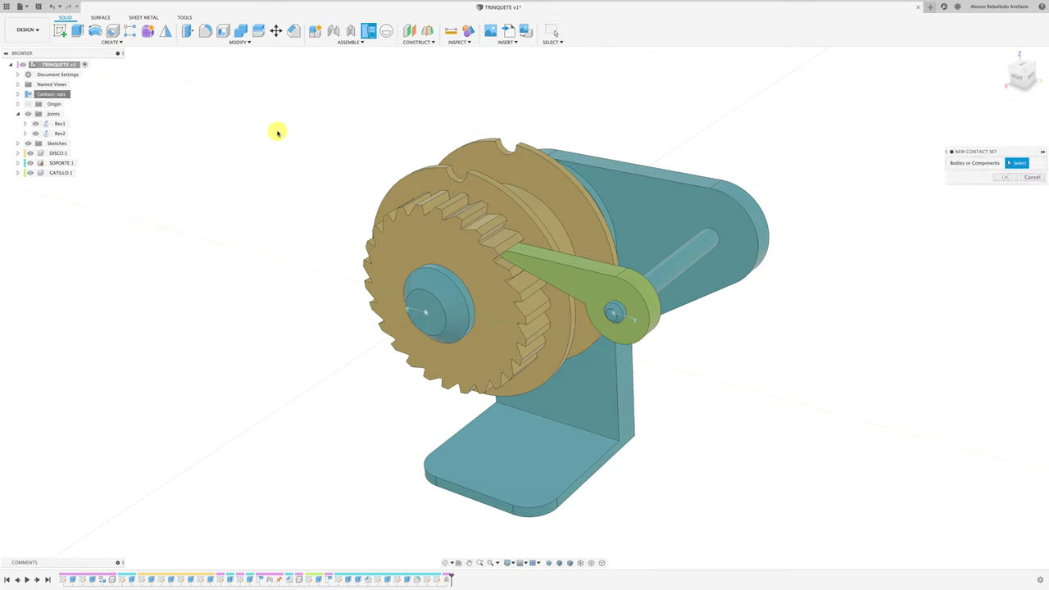
left_click(406, 227)
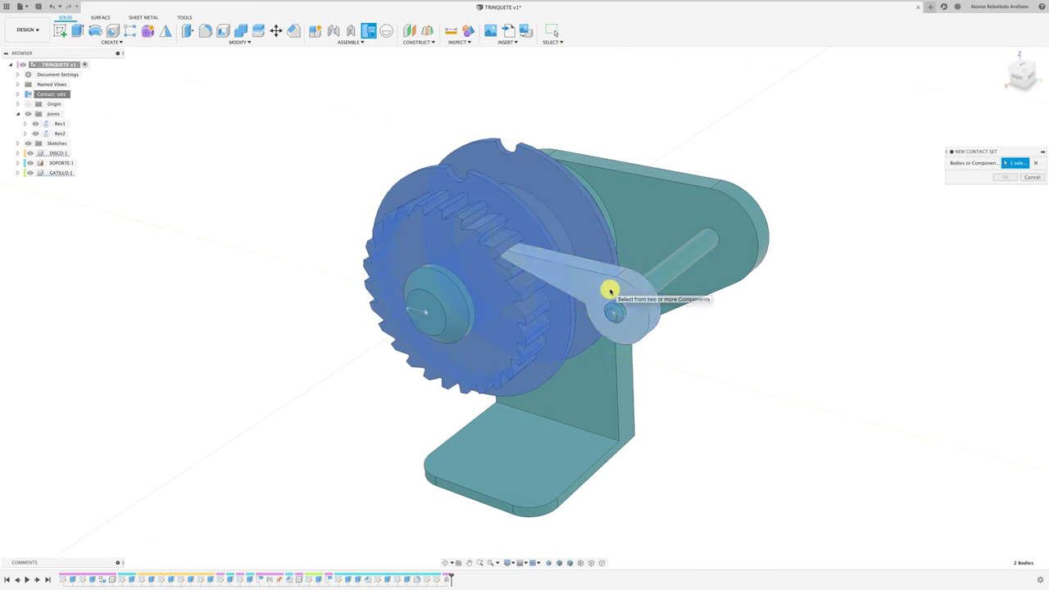
left_click(609, 290)
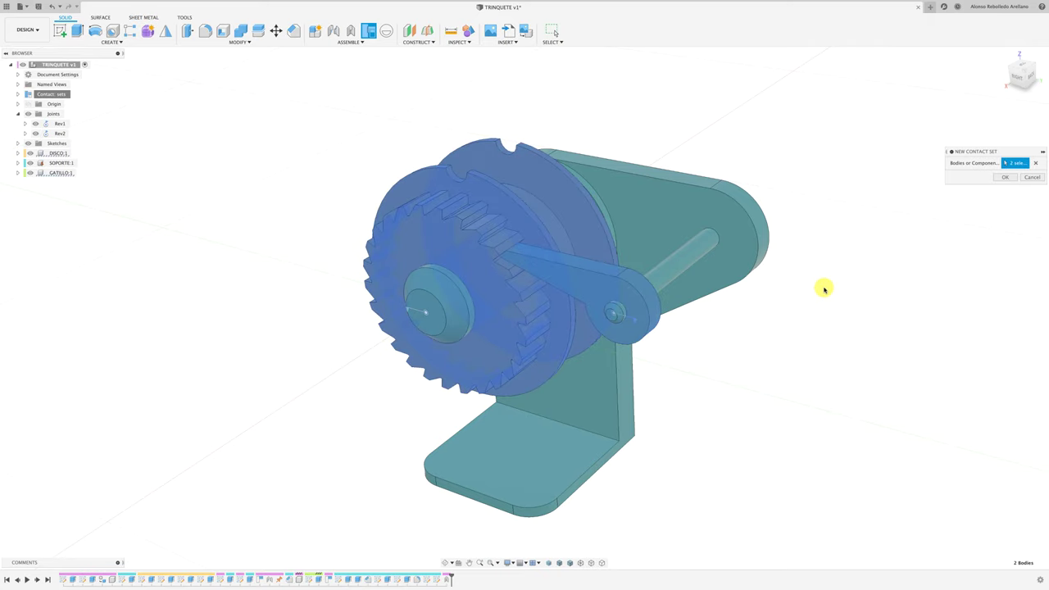
left_click(1005, 177)
- Start a second contact set and cancel it, switching to the Right view
right_click(991, 141)
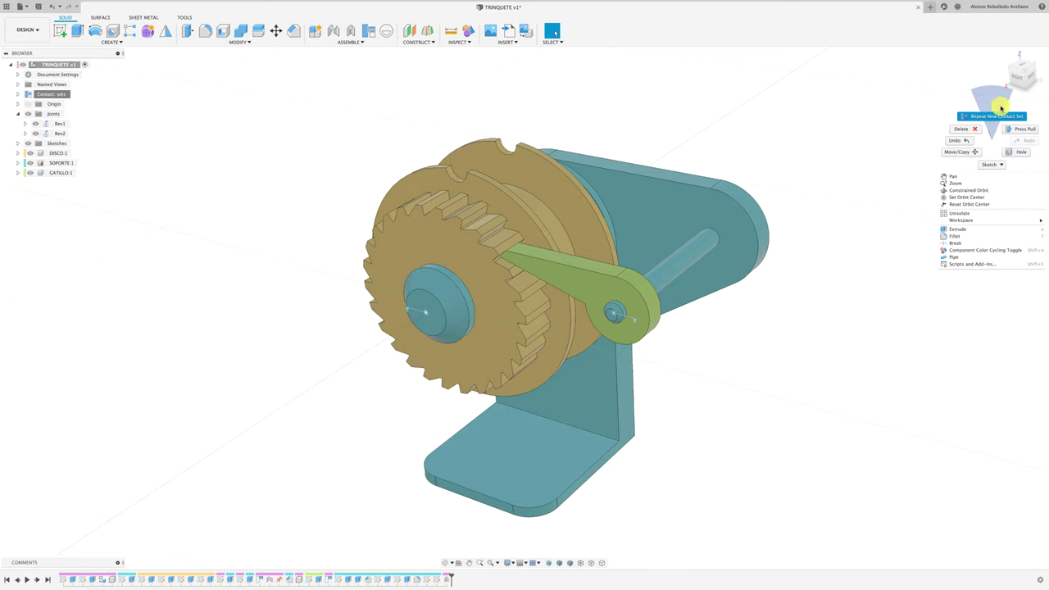
left_click(1017, 82)
left_click(1021, 79)
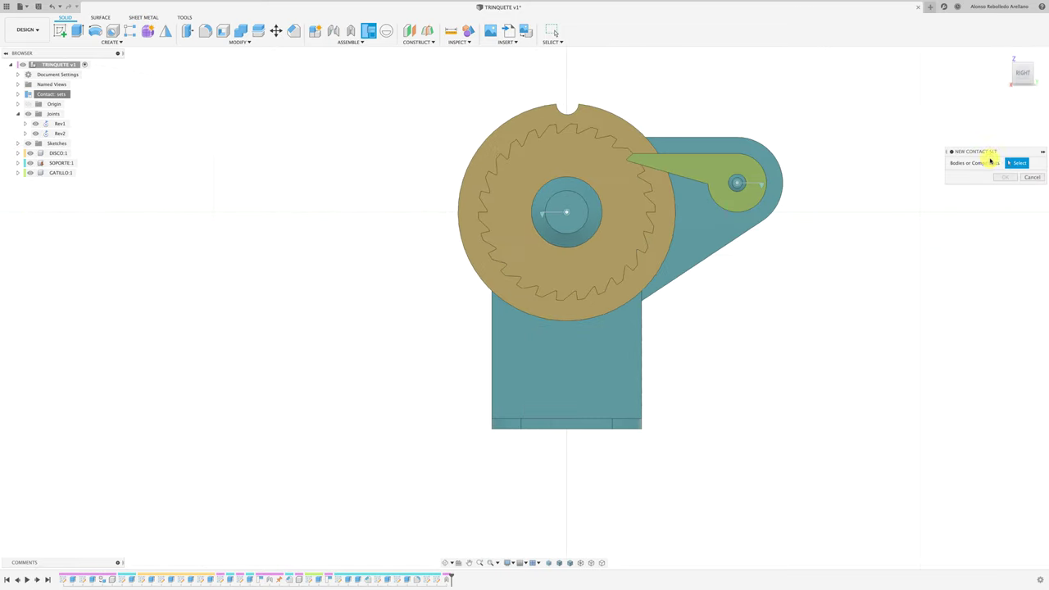
left_click(1034, 178)
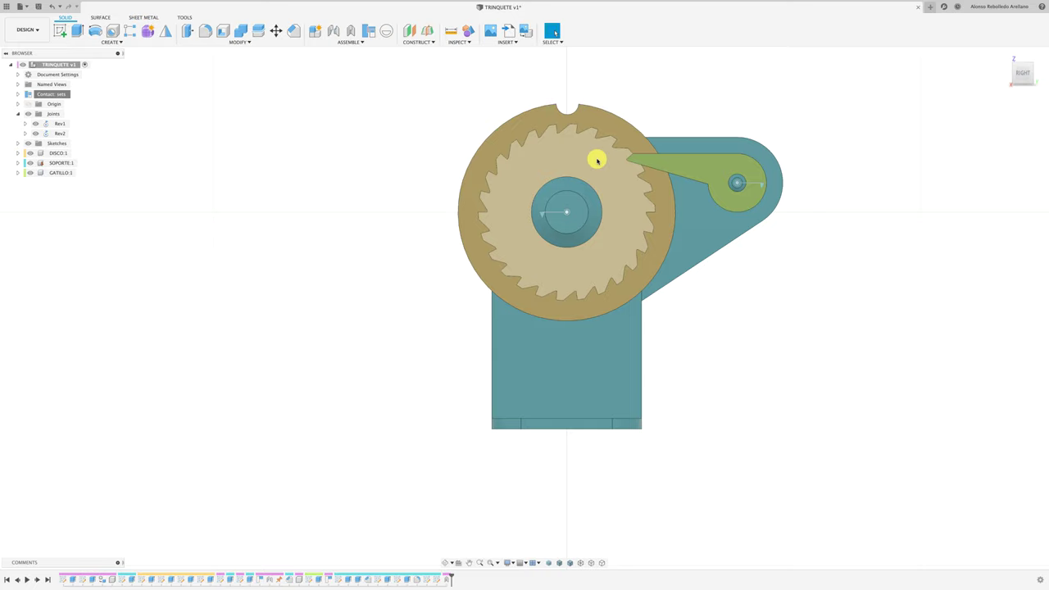
- Rotate the disc twice against the pawl, undoing each test turn
left_click_drag(597, 160, 577, 151)
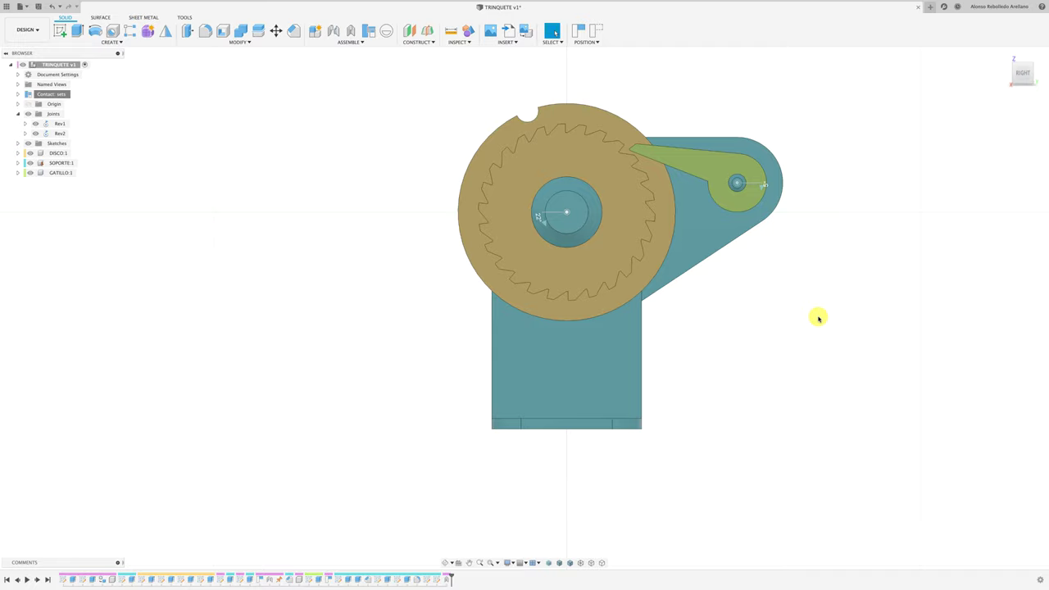
key("ctrl+z")
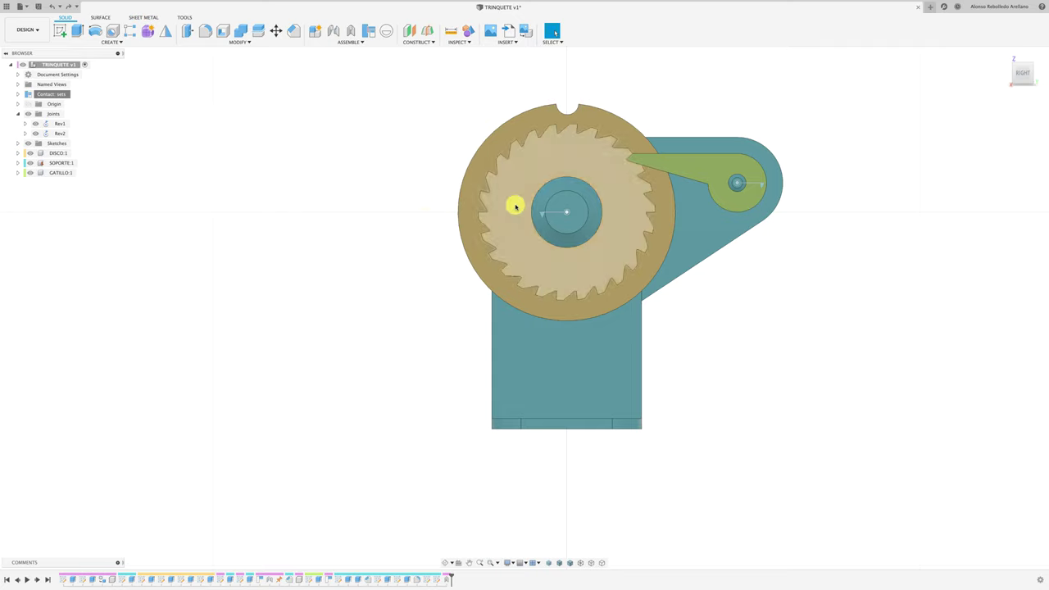
left_click_drag(497, 176, 690, 243)
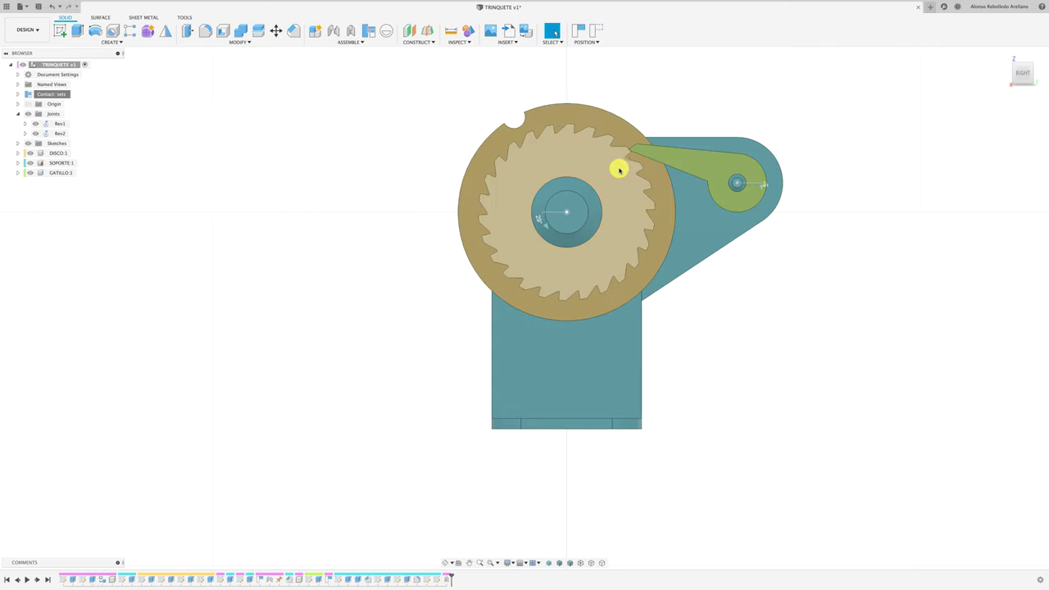
key("ctrl+z")
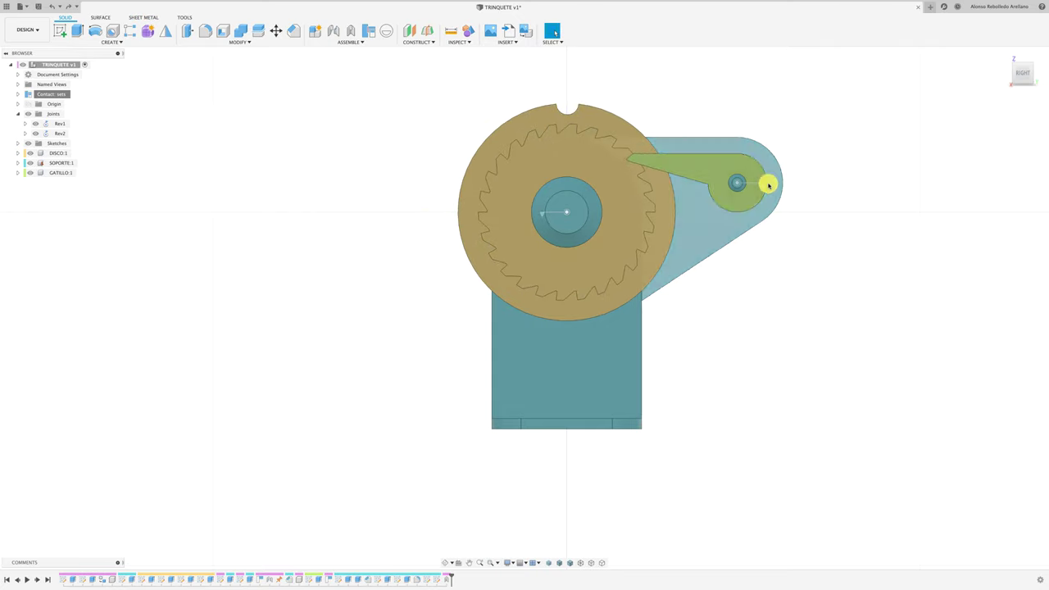
- Orbit to a three-quarter view and select the pawl's Rev2 pivot joint
left_click(762, 187)
middle_click_drag(762, 187, 721, 256, "shift")
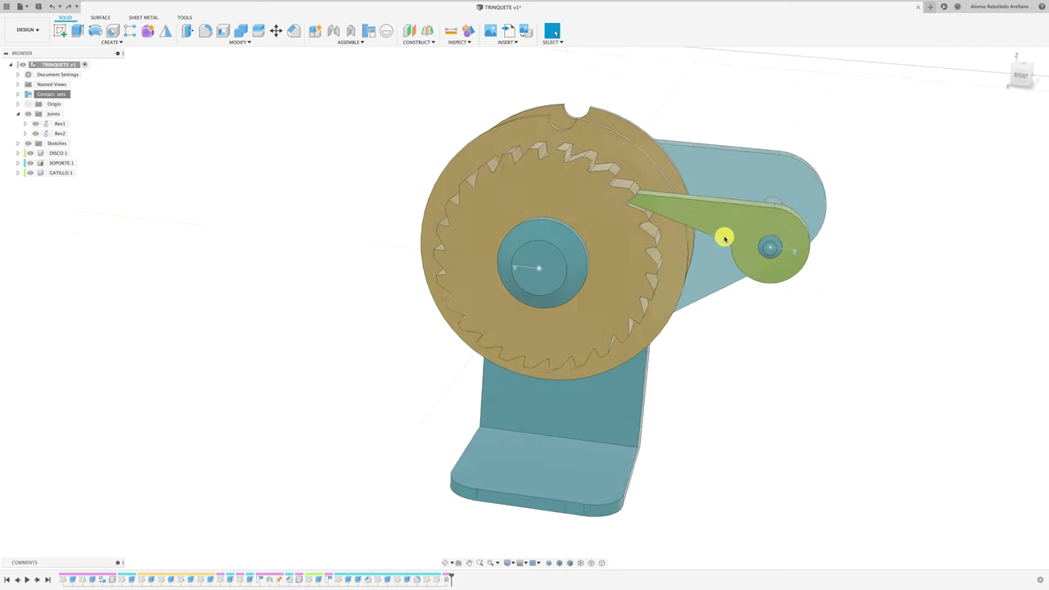
left_click(709, 263)
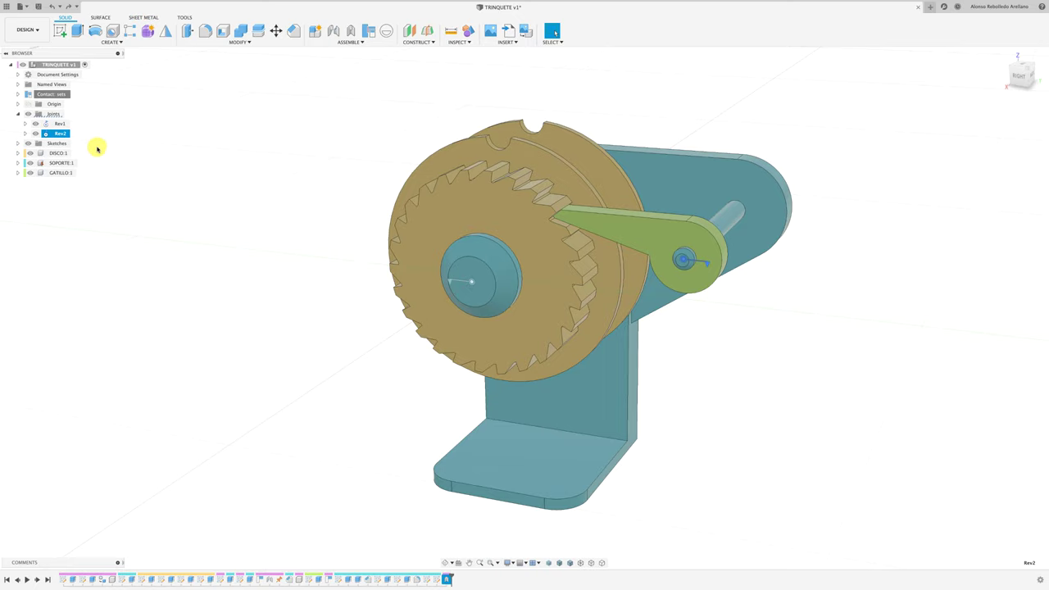
- Enable a 0.0 deg Rest limit on joint Rev2 via Edit Joint Limits
left_click(56, 133)
right_click(57, 136)
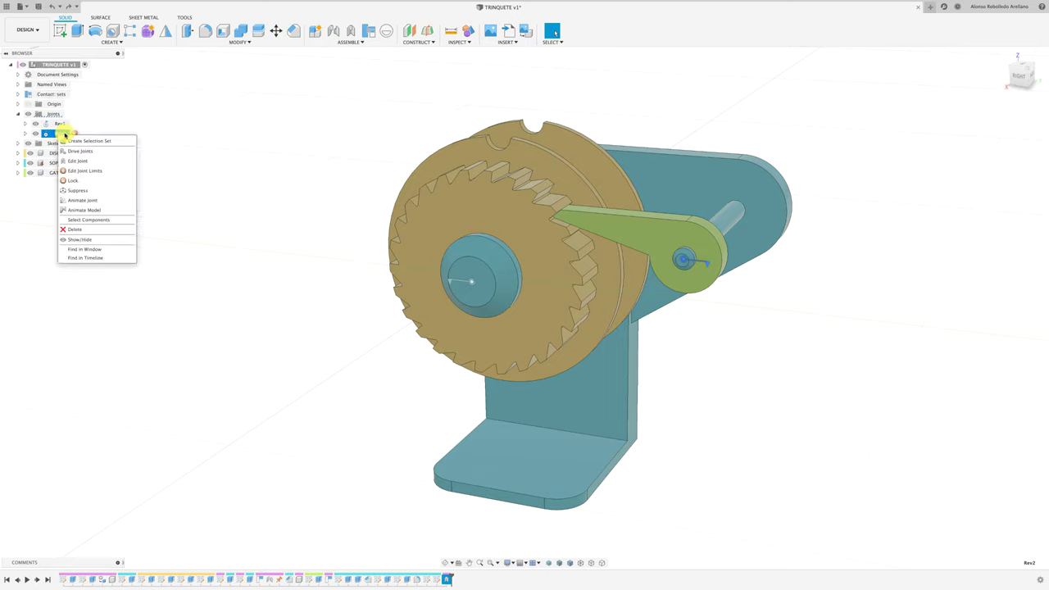
left_click(70, 132)
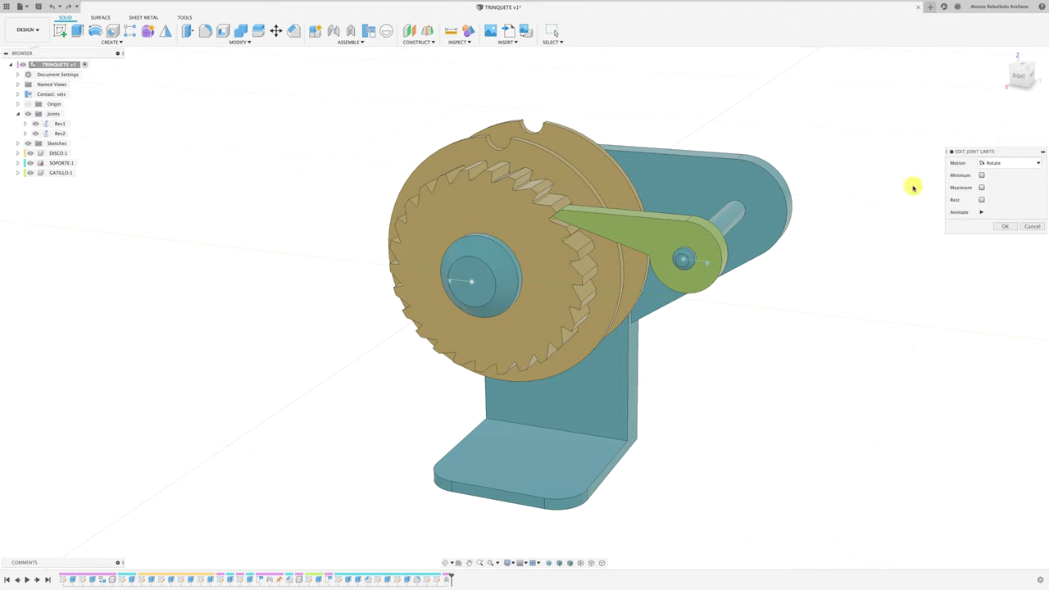
left_click_drag(996, 153, 836, 87)
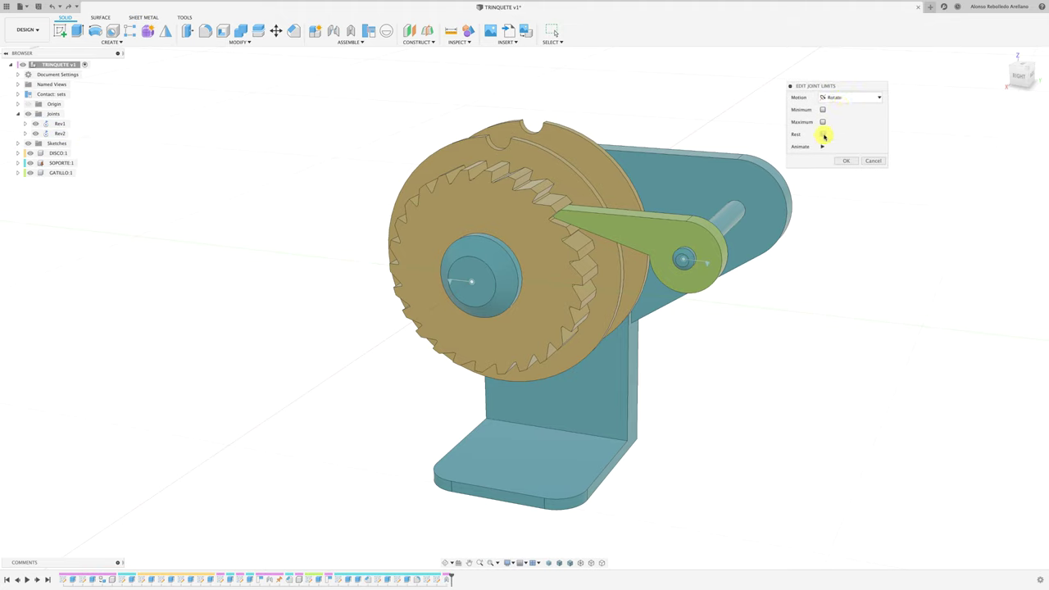
left_click(823, 135)
left_click(848, 174)
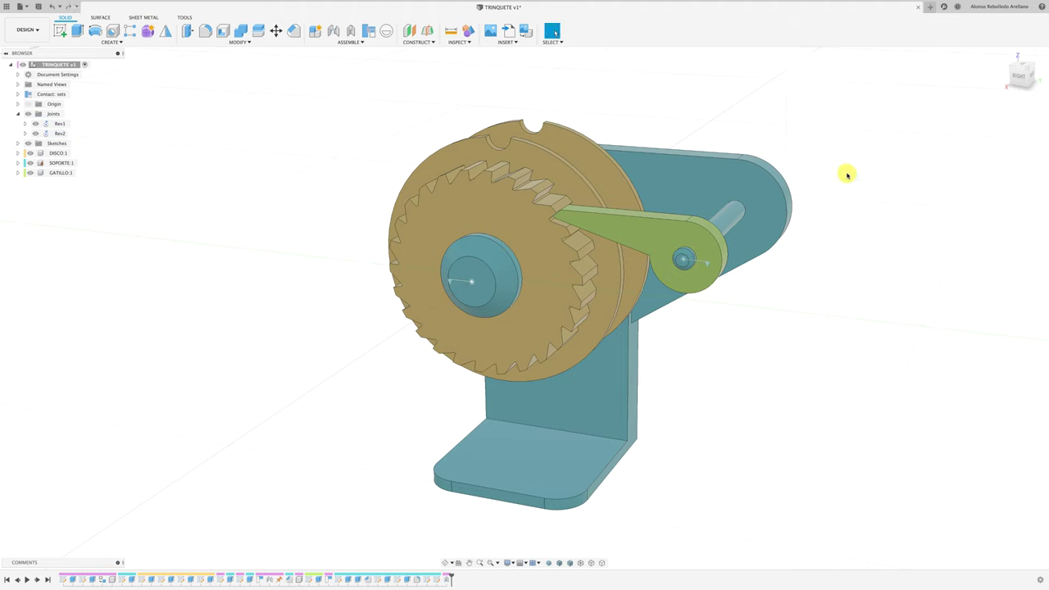
left_click(1019, 75)
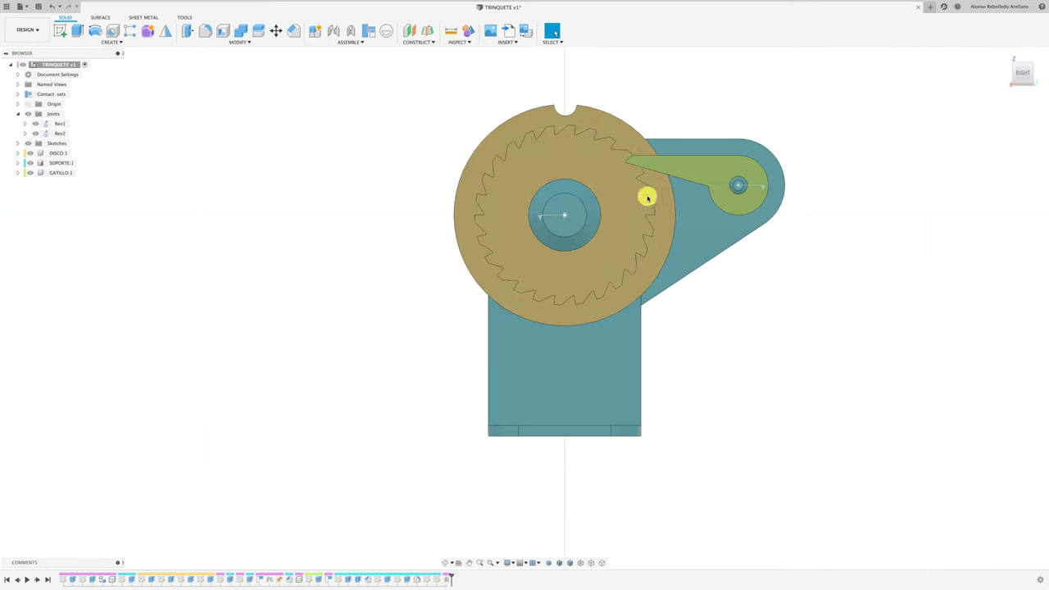
- Rotate the toothed disc twice in the Right view so its teeth ride under the pawl tip, then return to the Home view
mouse_move(623, 190)
left_mouse_down()
mouse_move(580, 161)
mouse_move(548, 156)
mouse_move(522, 186)
left_mouse_up()
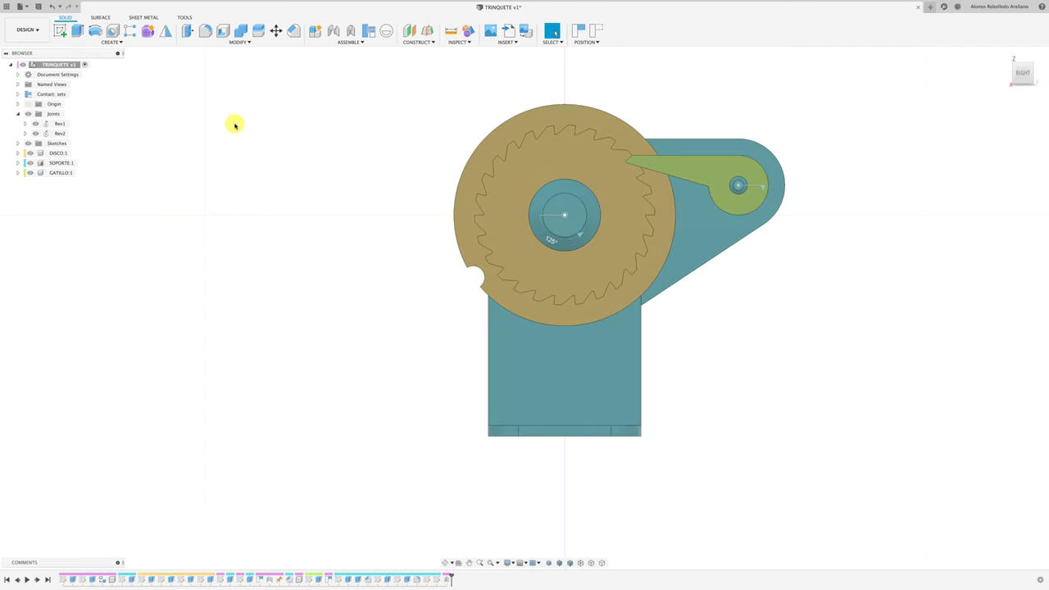
mouse_move(569, 157)
left_mouse_down()
mouse_move(508, 169)
mouse_move(483, 204)
mouse_move(494, 201)
mouse_move(470, 213)
mouse_move(469, 233)
left_mouse_up()
key("F6")
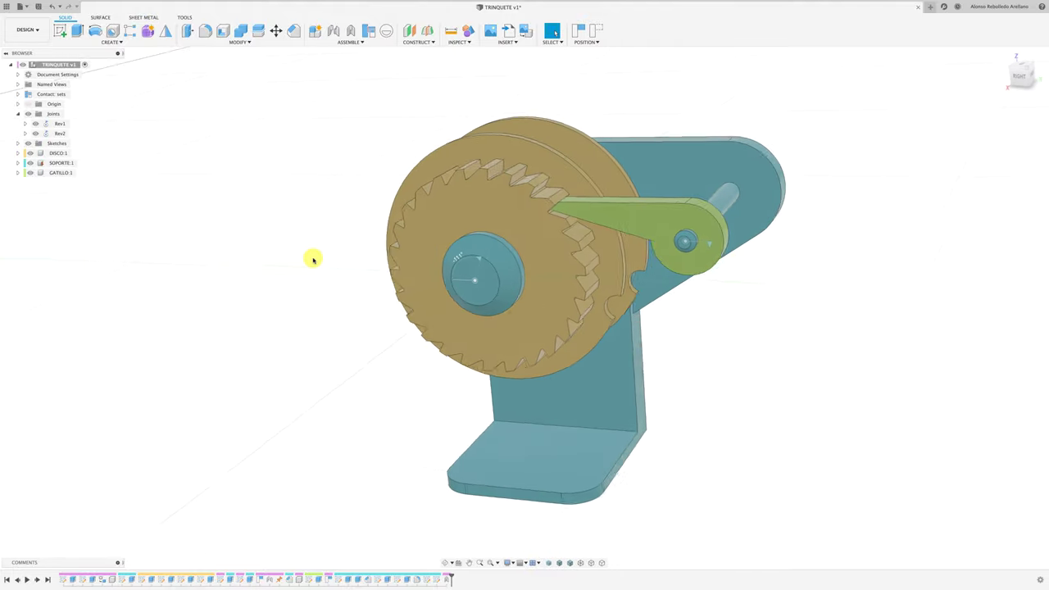